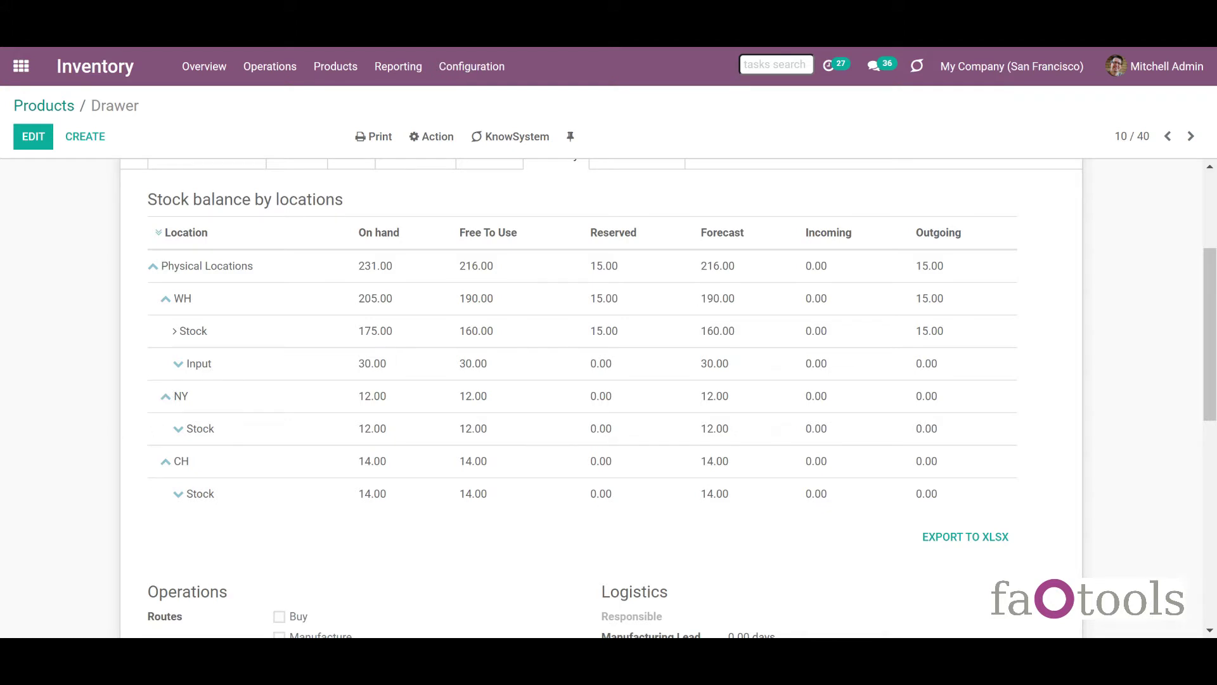
# Expand WH's Input location level by level through Order Processing and Dispatch Zone, and collapse it back to Input.
pyautogui.click(178, 370)
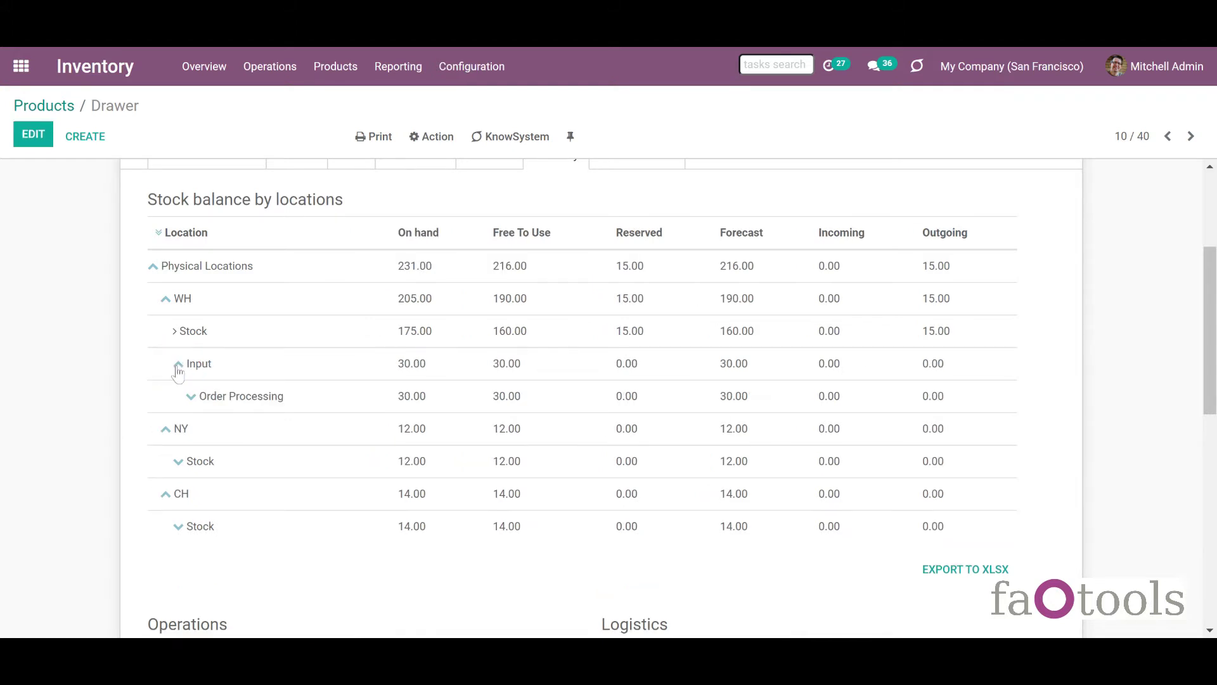
pyautogui.click(194, 399)
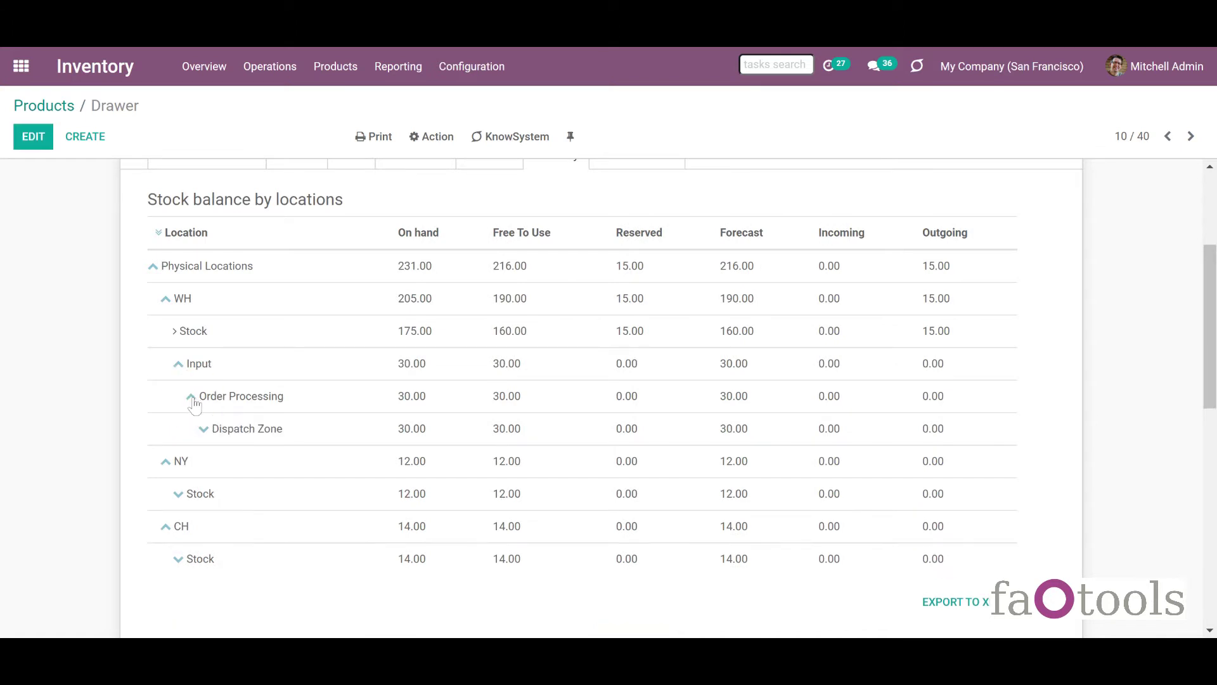
pyautogui.click(203, 431)
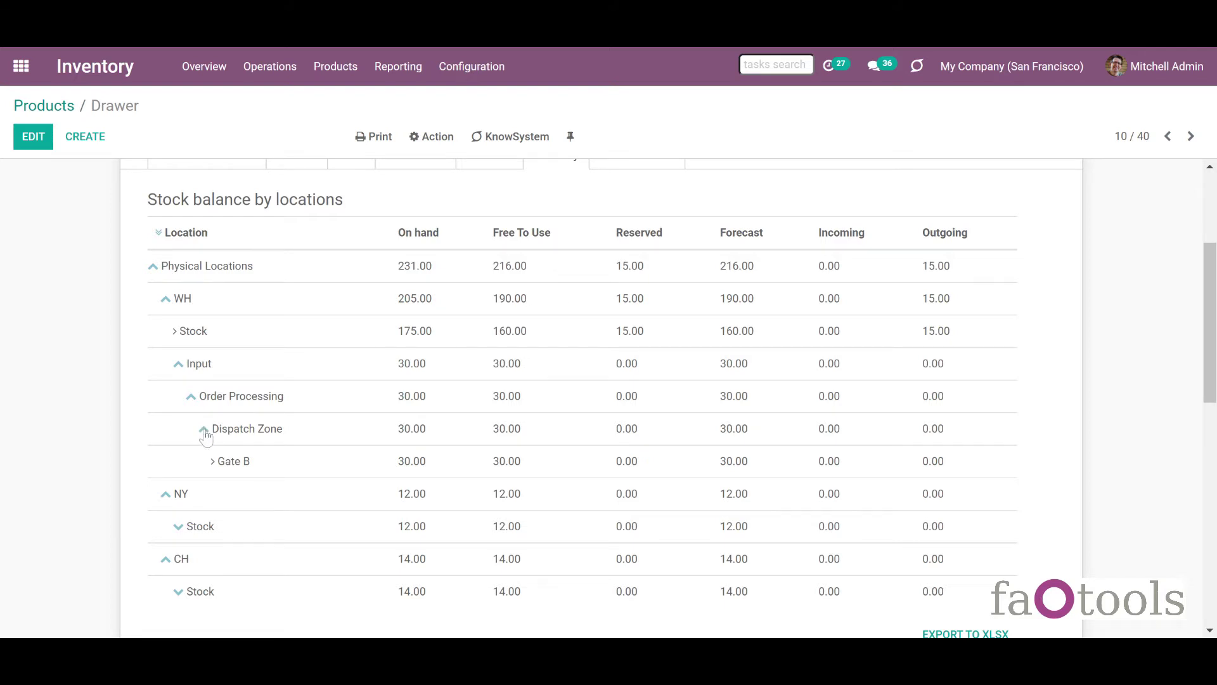
pyautogui.click(203, 431)
pyautogui.click(190, 397)
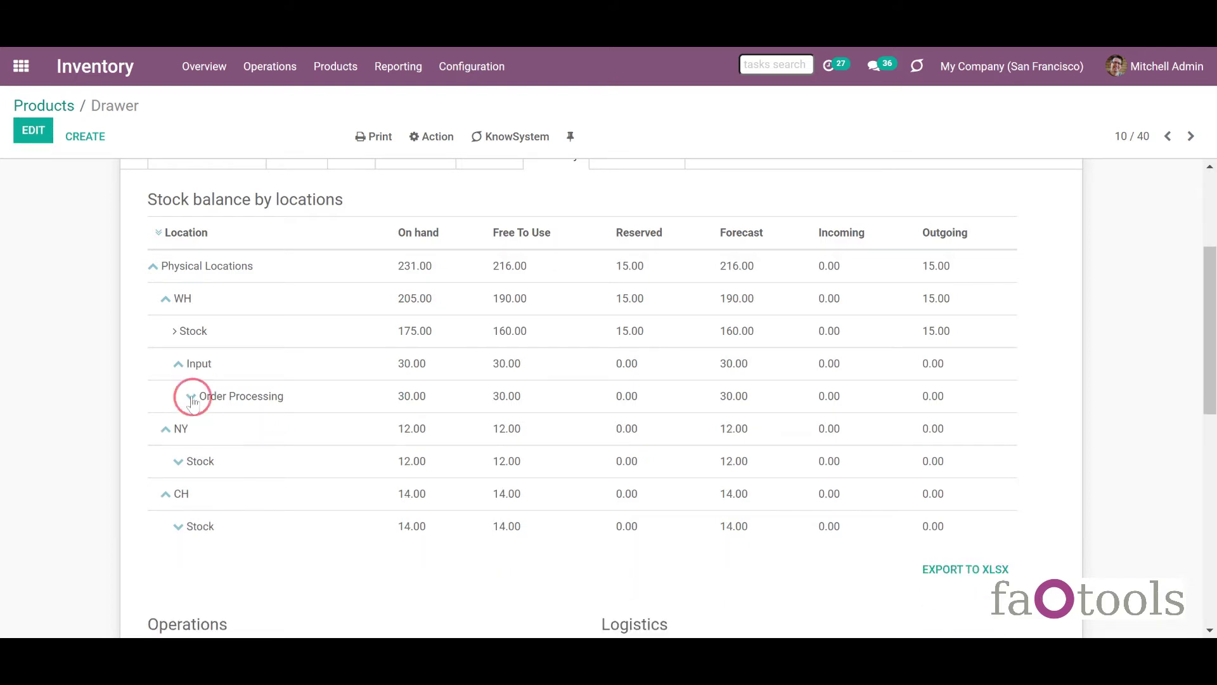
pyautogui.click(178, 365)
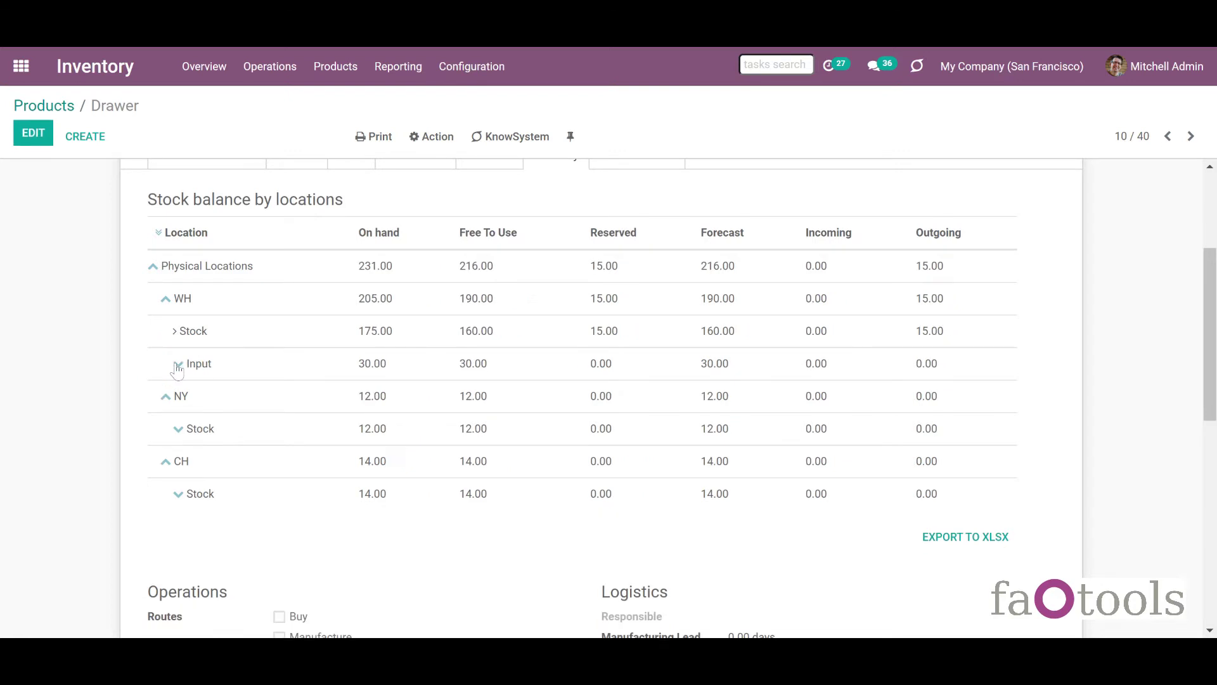
# Expand the entire location hierarchy in the Drawer's stock balance table and examine the balances for each sublocation.
pyautogui.click(159, 235)
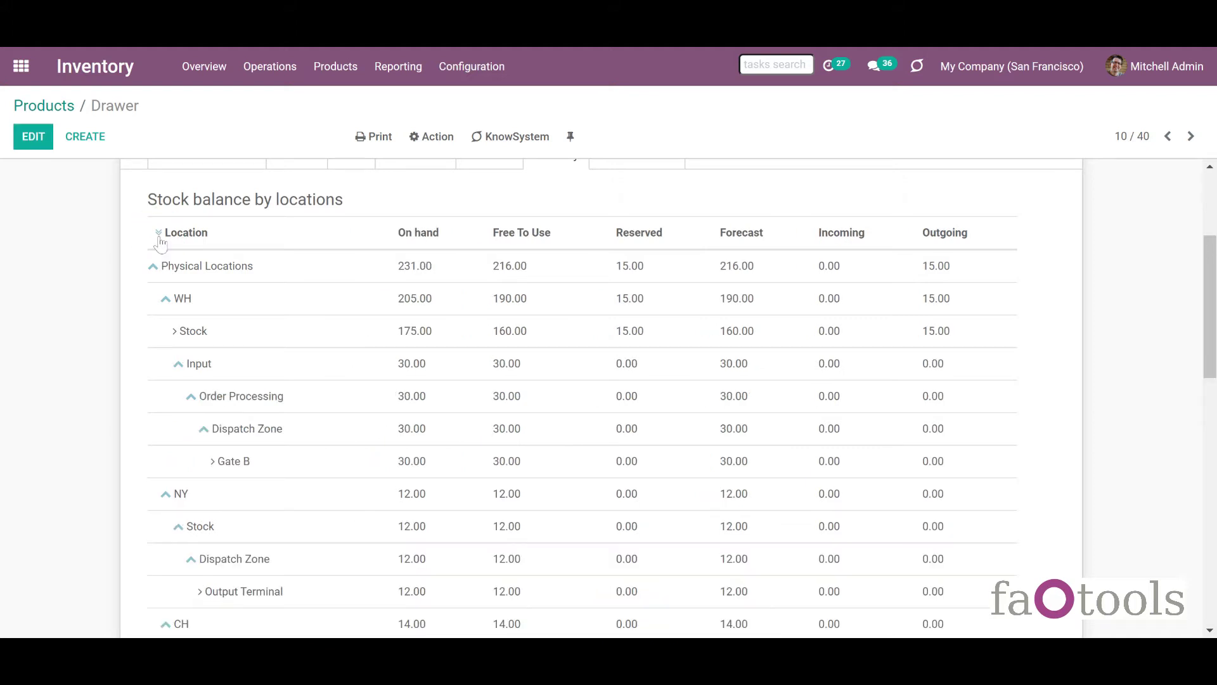
pyautogui.moveTo(1210, 286); pyautogui.dragTo(1210, 297)
pyautogui.scroll(-3, 1210, 297)
pyautogui.scroll(2, 1210, 297)
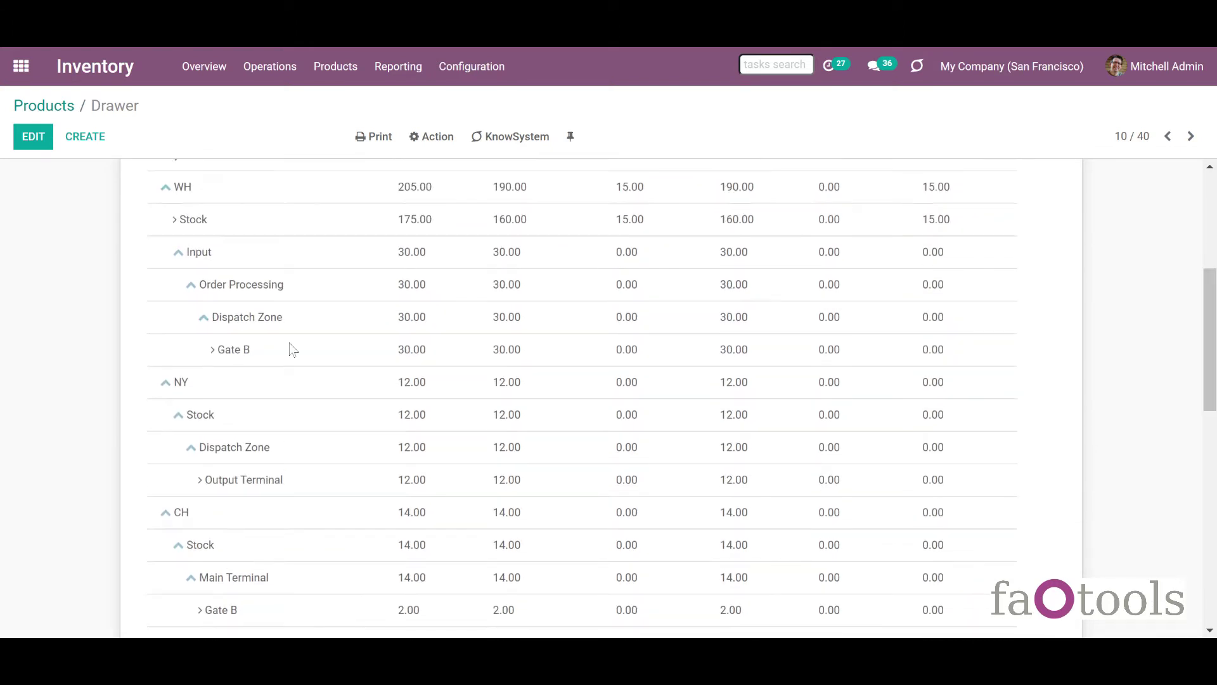
pyautogui.click(212, 351)
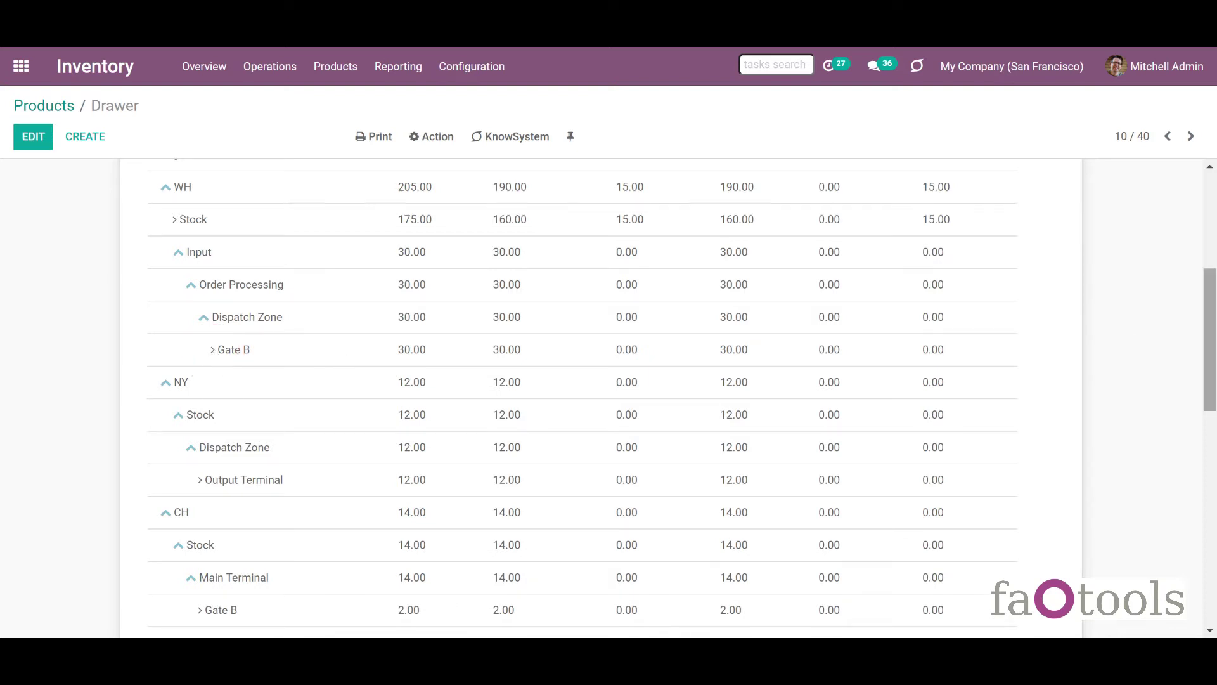
# Export the Drawer's stock balance by locations to XLSX.
pyautogui.moveTo(1206, 343); pyautogui.dragTo(1205, 399)
pyautogui.click(920, 544)
pyautogui.click(990, 546)
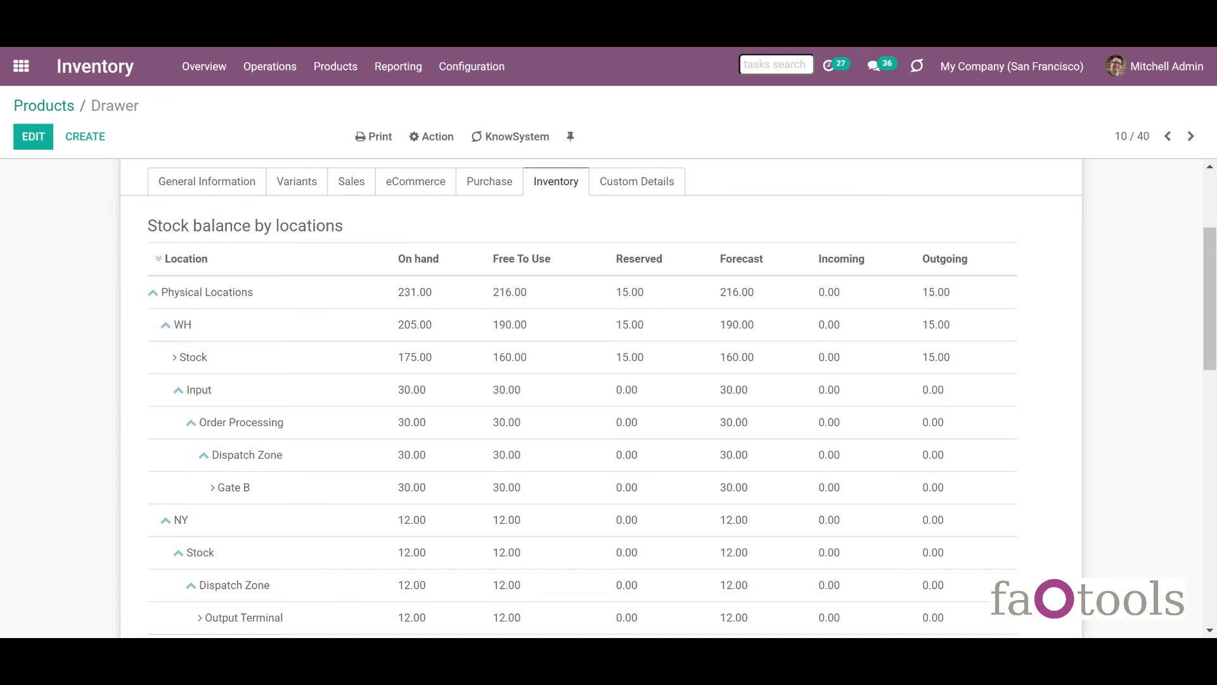
# Enable "Stocks by locations: button only" under Stocks by Locations in the Inventory settings.
pyautogui.moveTo(1212, 369); pyautogui.dragTo(1213, 315)
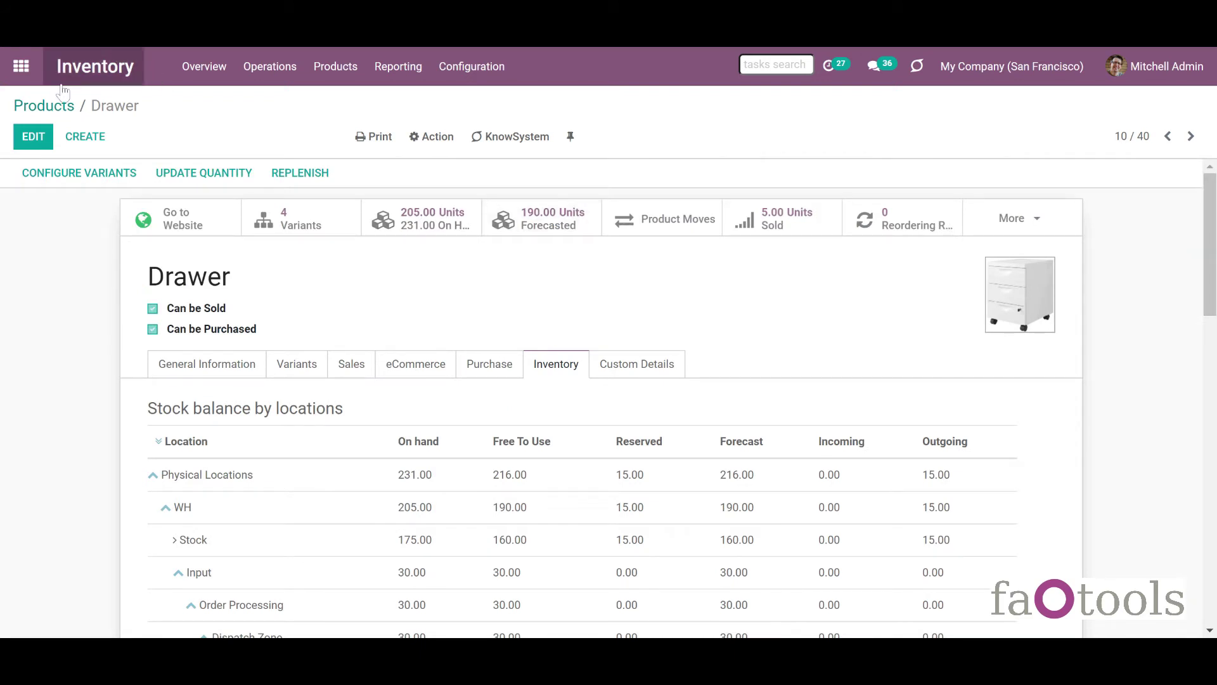
pyautogui.click(477, 83)
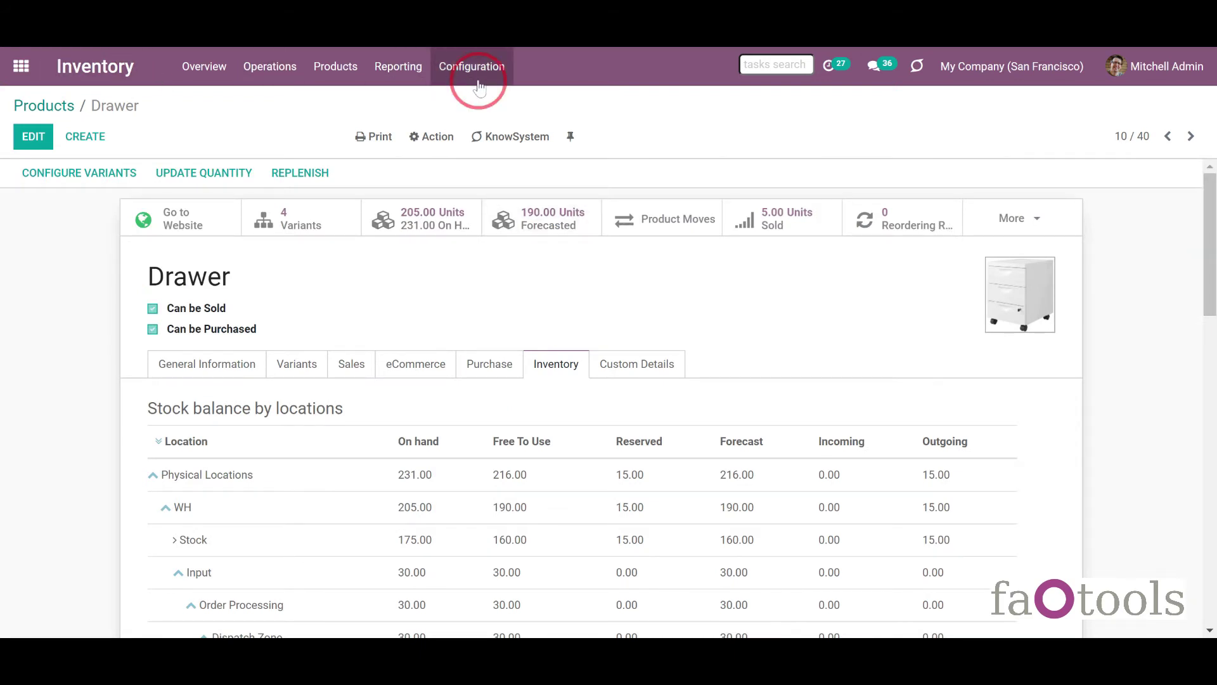
pyautogui.click(469, 99)
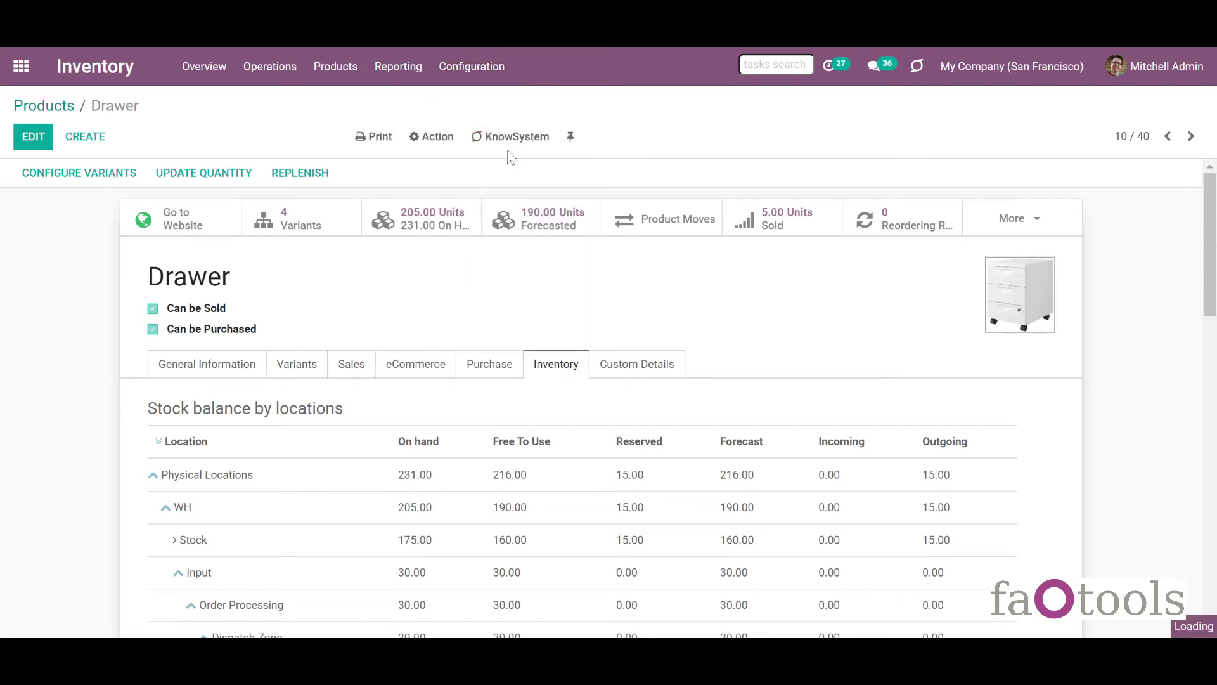
pyautogui.scroll(-20, 1212, 204)
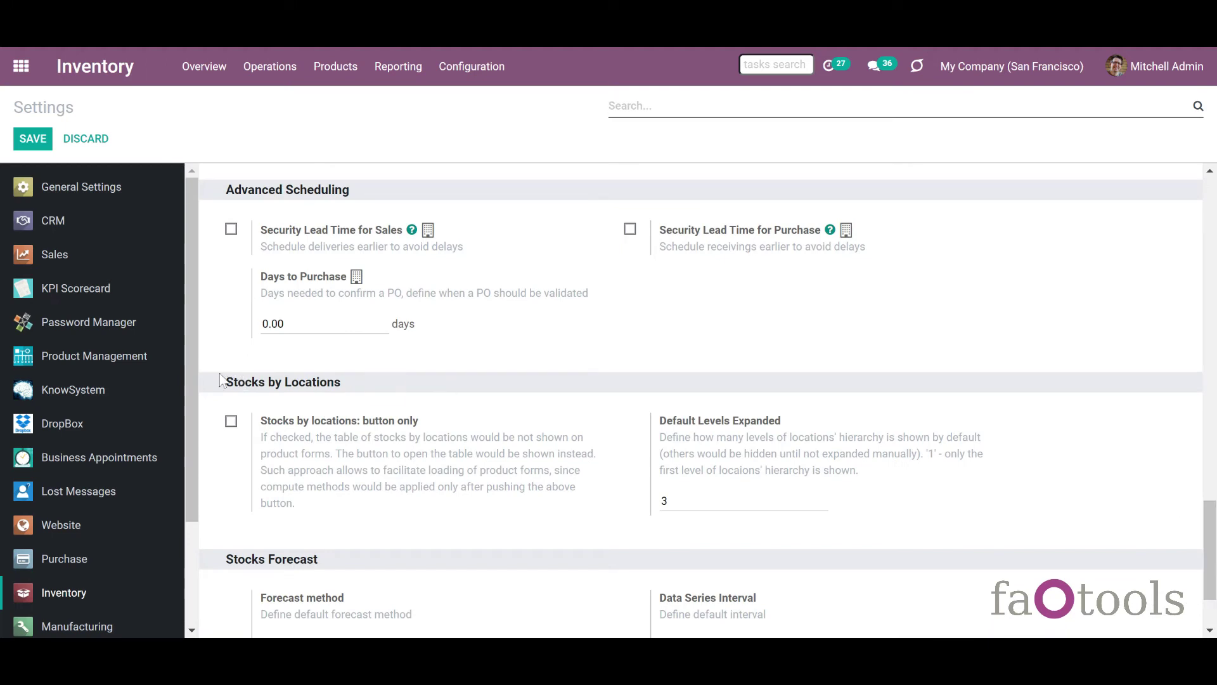
pyautogui.click(232, 422)
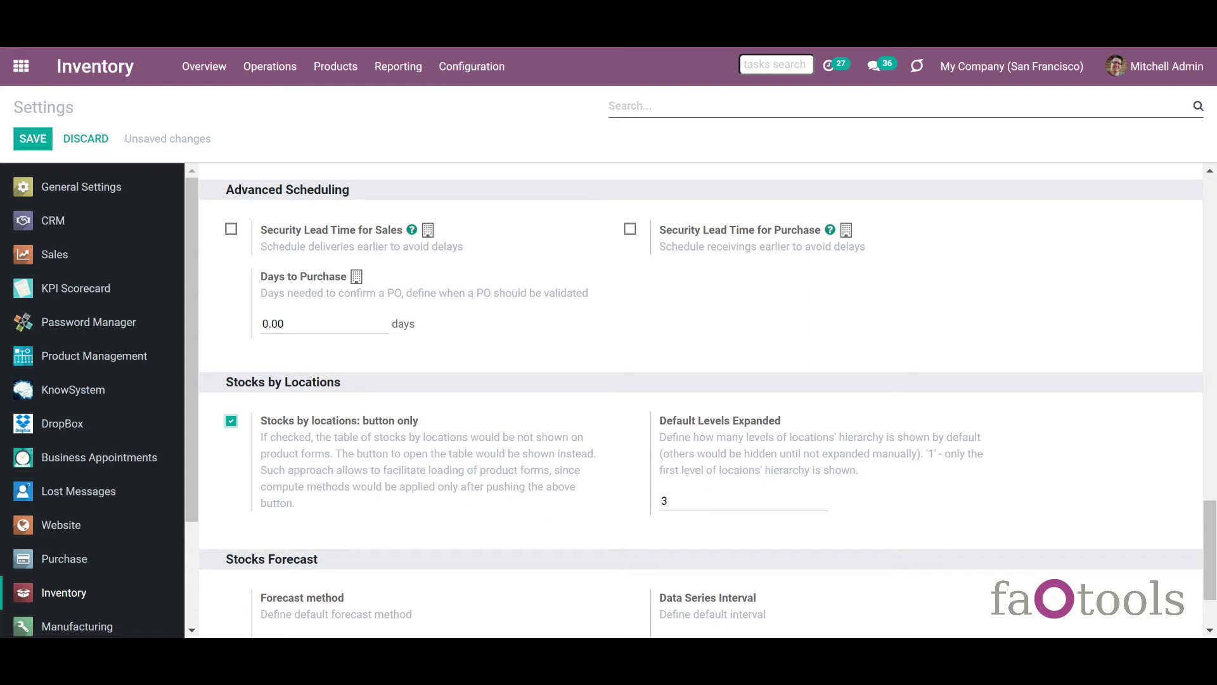
# Set Default Levels Expanded to 2 and save the Inventory settings.
pyautogui.doubleClick(664, 501)
pyautogui.write('2')
pyautogui.click(25, 151)
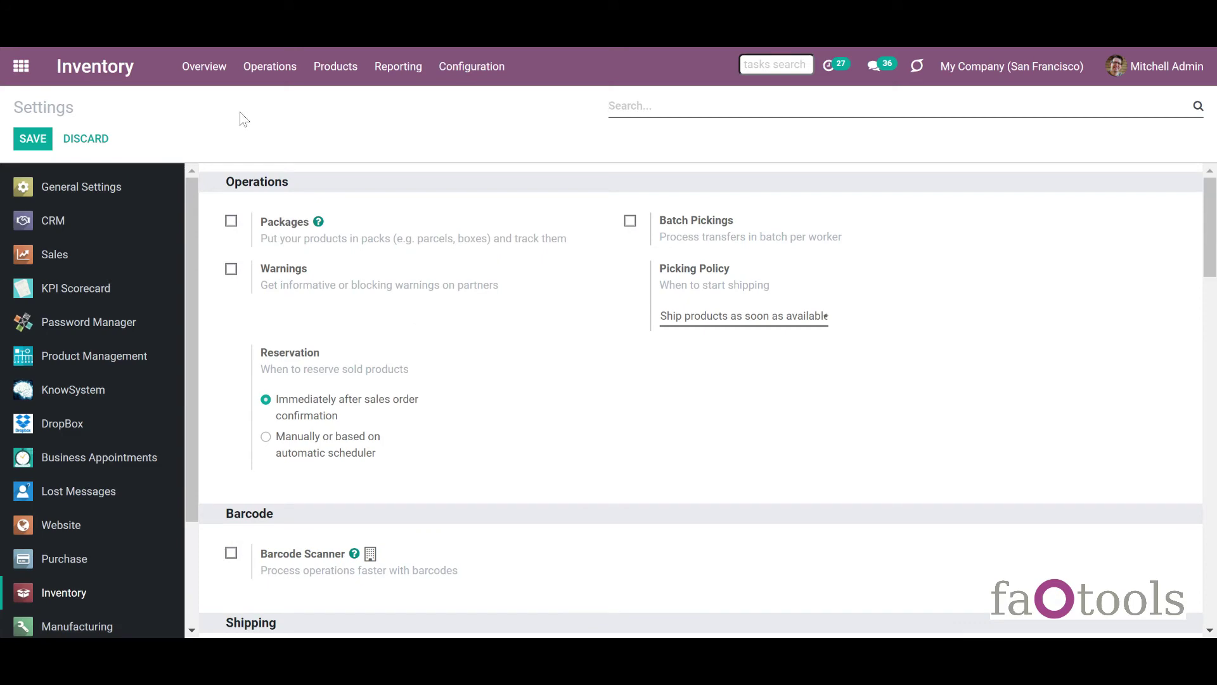
# Open the Drawer product's inventory details from the product catalog.
pyautogui.click(332, 80)
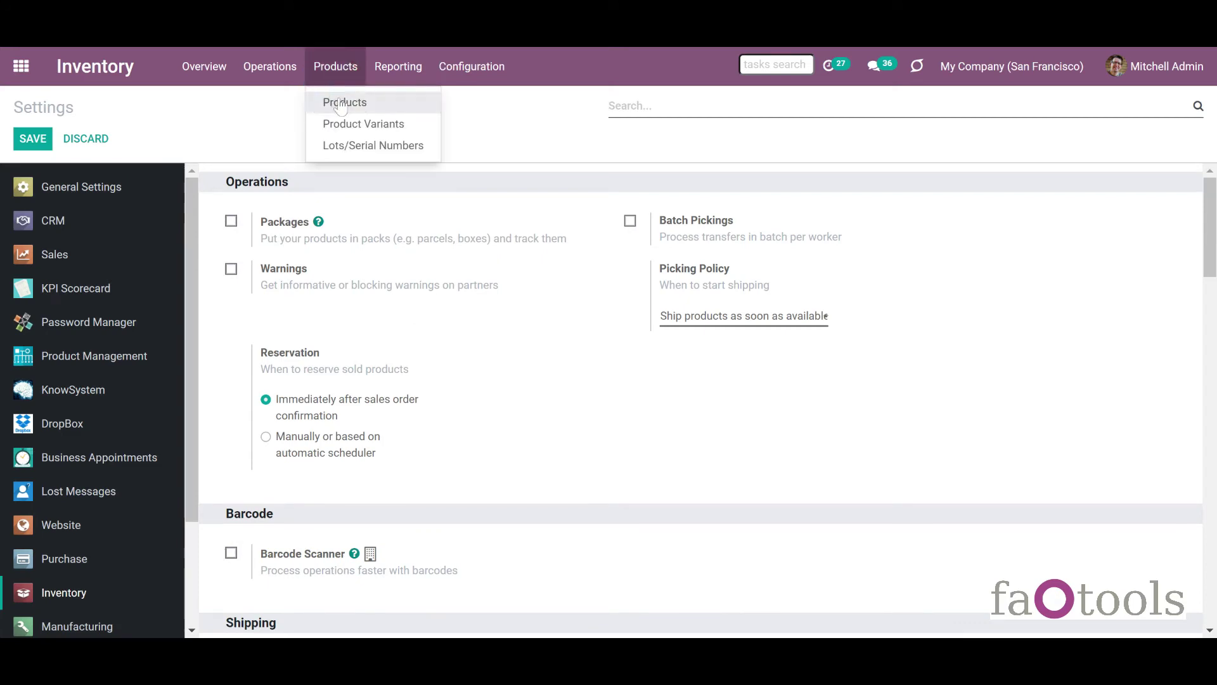
pyautogui.click(338, 102)
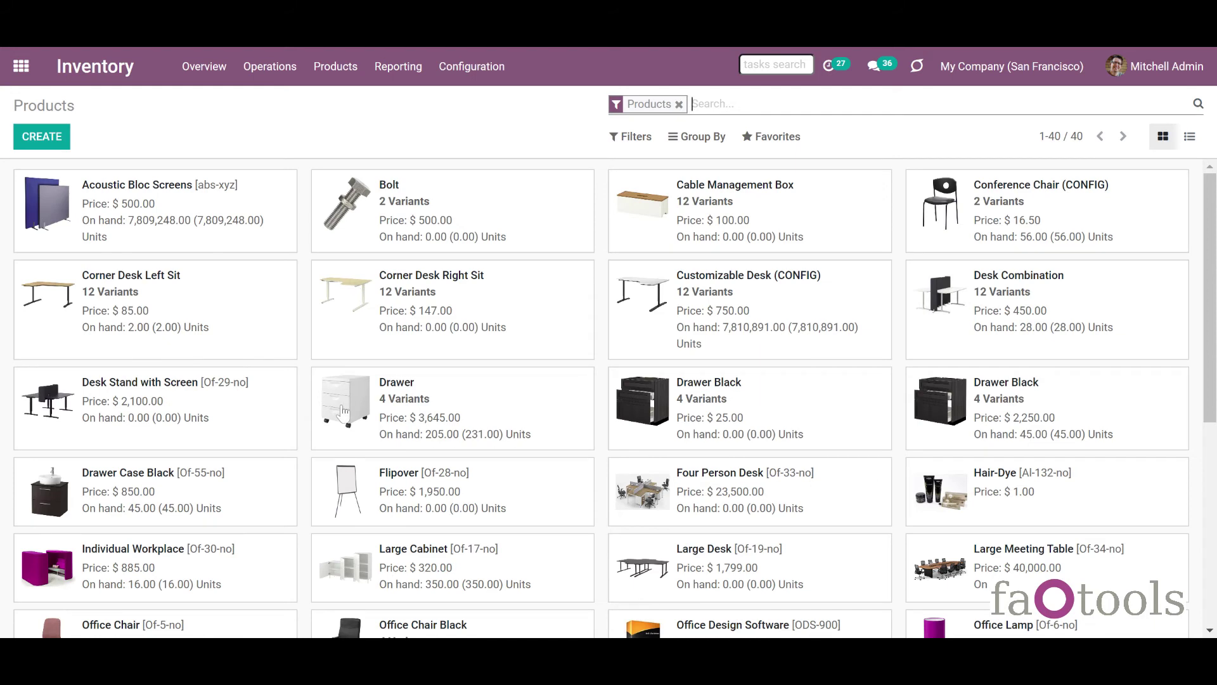
pyautogui.click(343, 411)
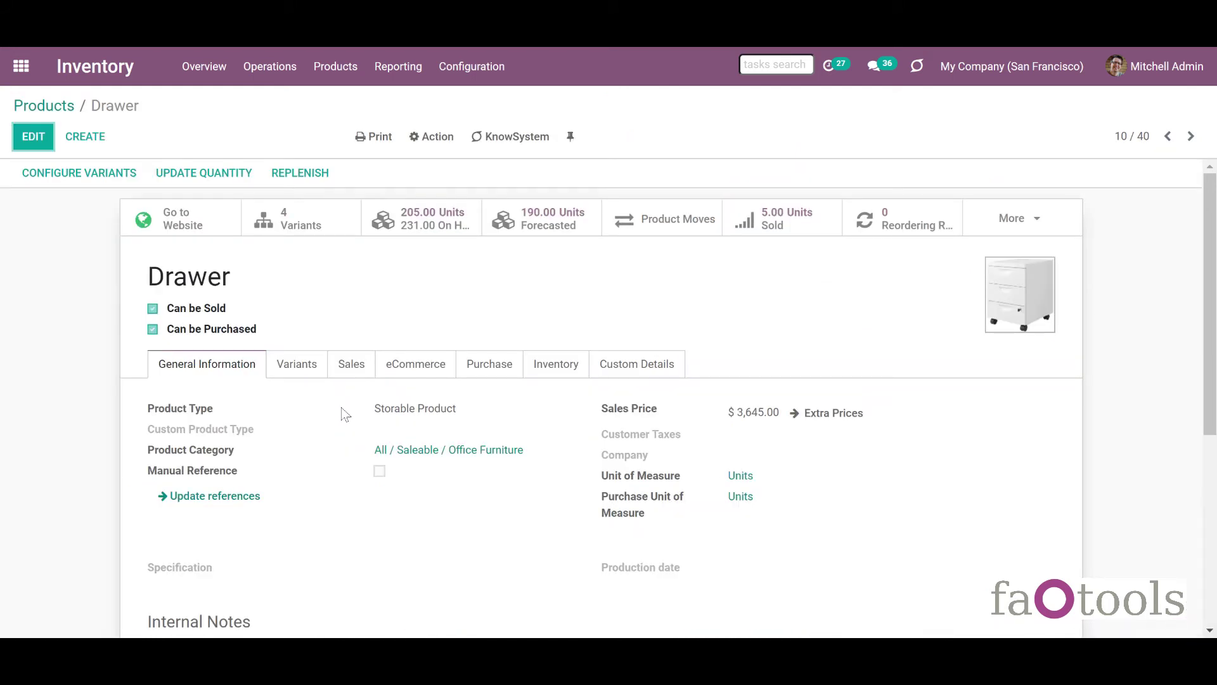
pyautogui.click(539, 373)
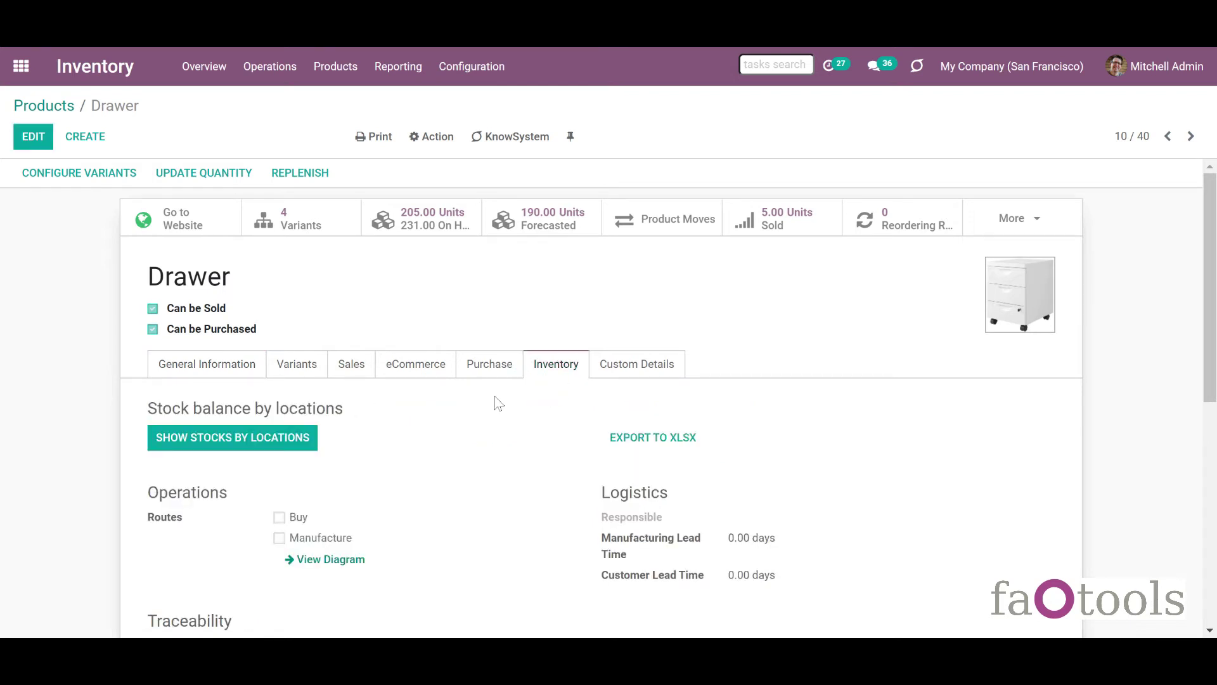
# Show the Drawer's stocks by locations, expand WH through Input and Order Processing to Dispatch Zone, and close the table.
pyautogui.click(218, 444)
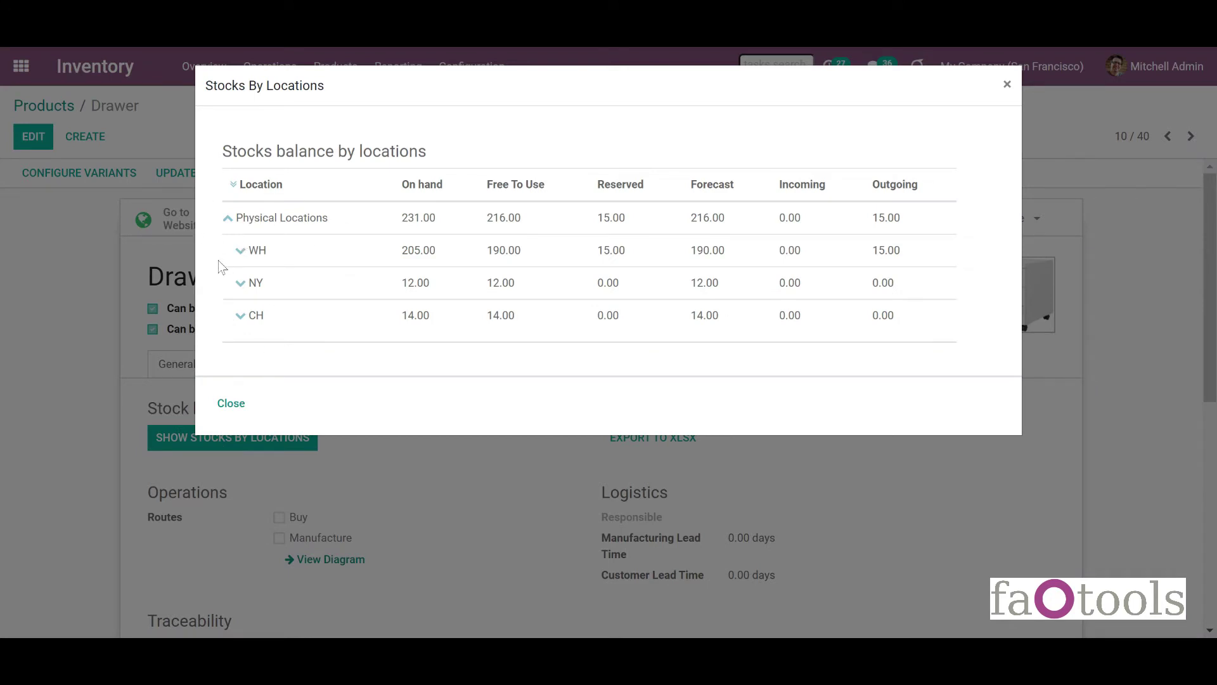
pyautogui.click(240, 251)
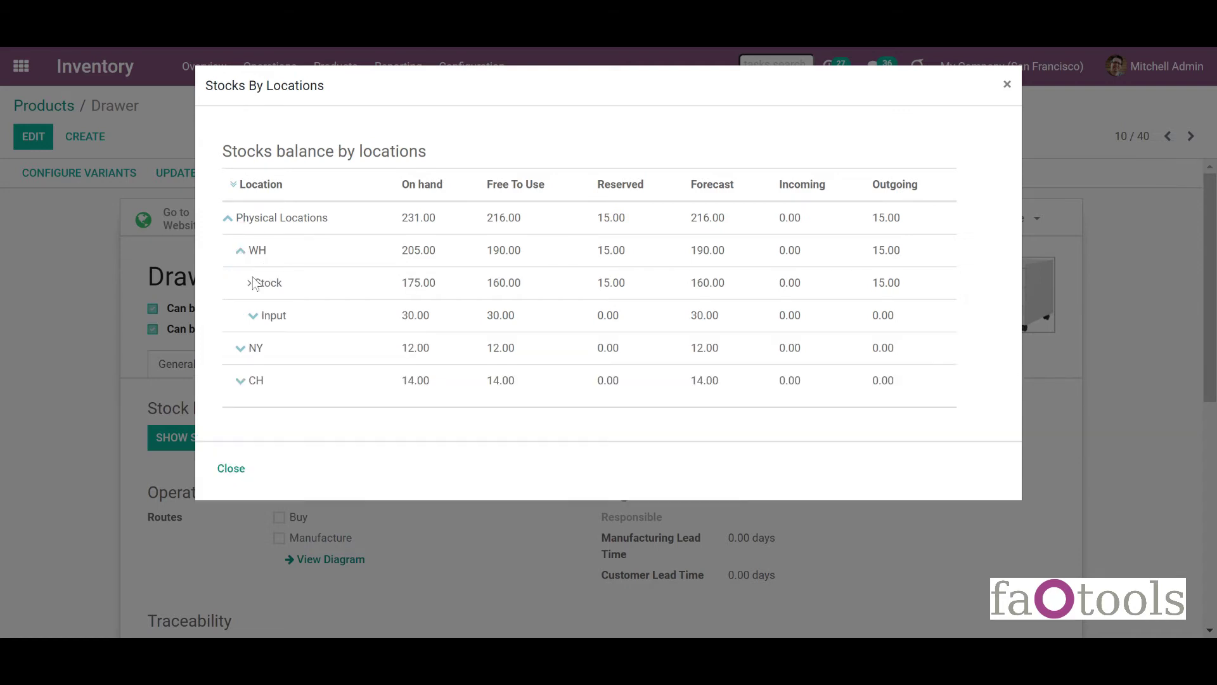
pyautogui.click(253, 315)
pyautogui.click(265, 349)
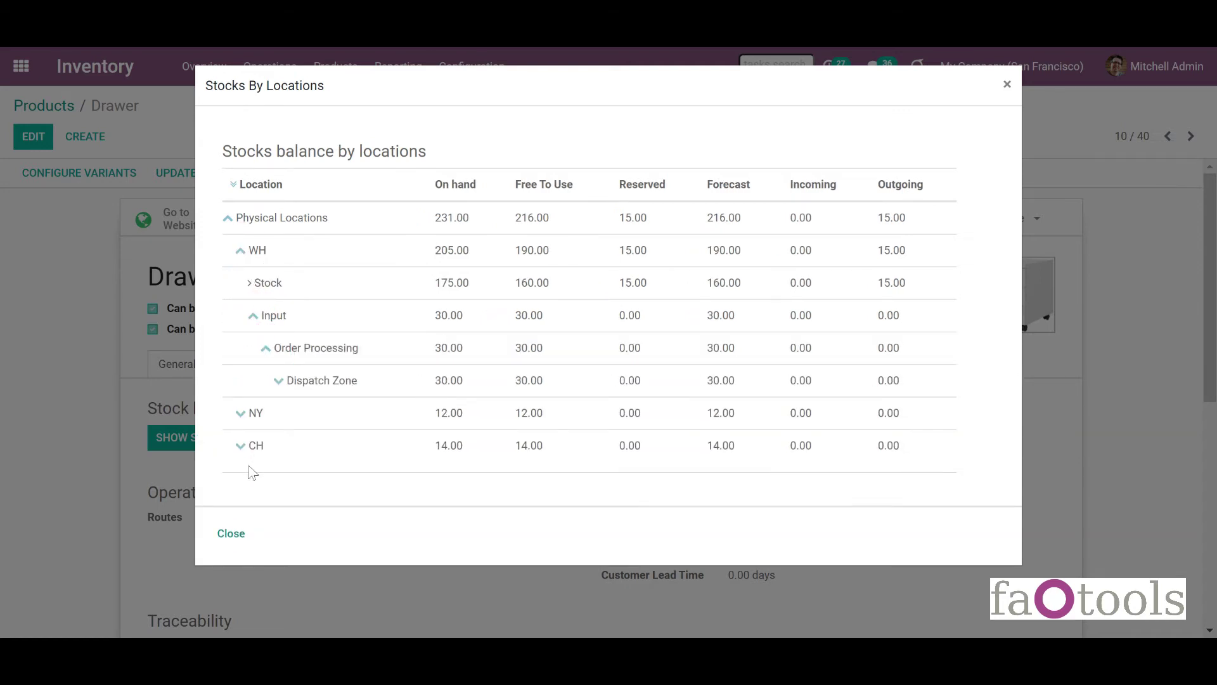
pyautogui.click(230, 533)
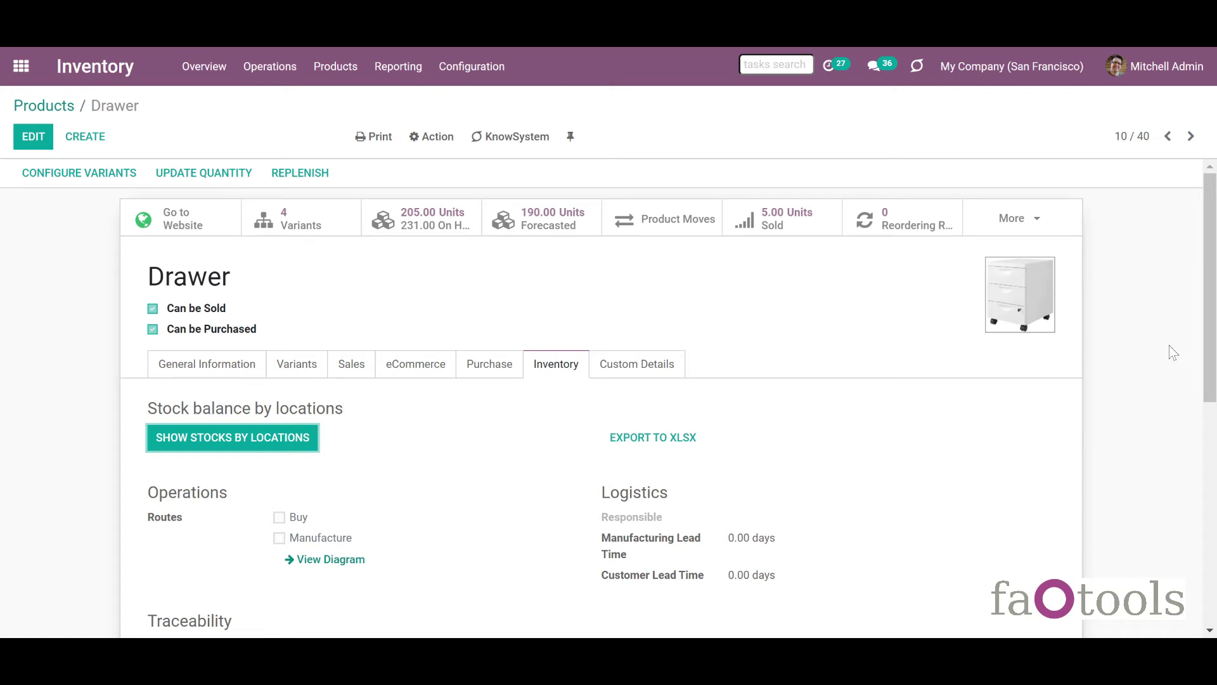
# Check the Drawer's variant attributes and return to its inventory details to show the stocks by locations.
pyautogui.moveTo(1210, 333); pyautogui.dragTo(1210, 350)
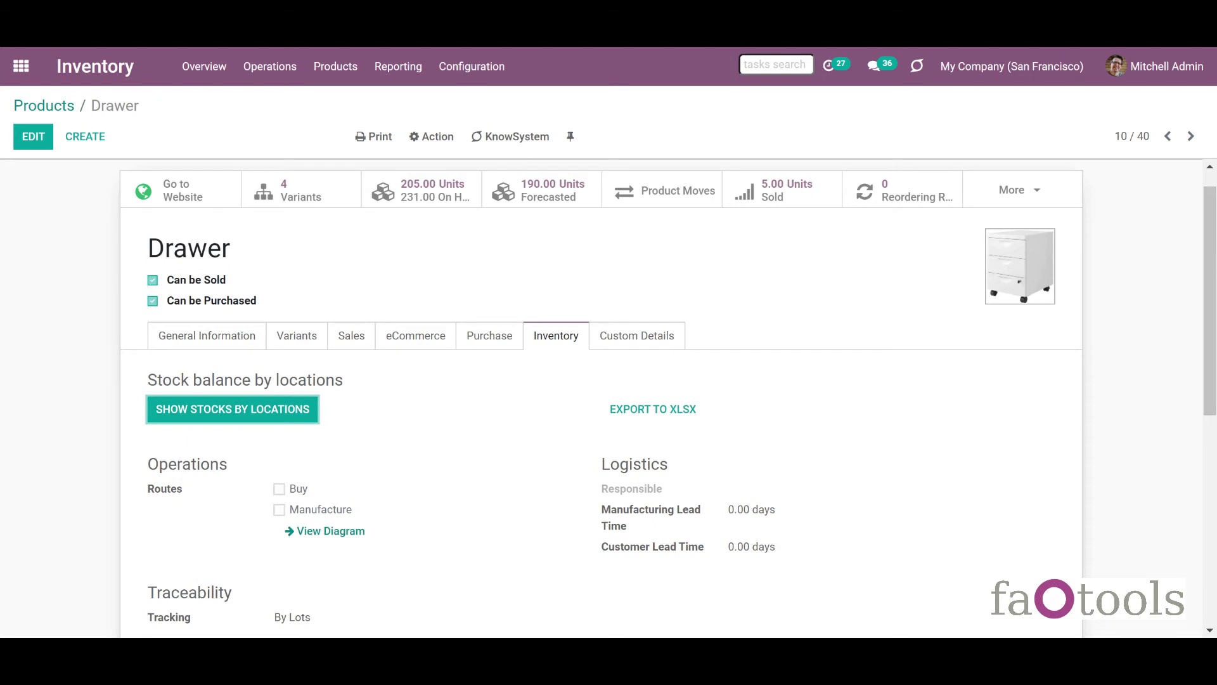
pyautogui.click(298, 338)
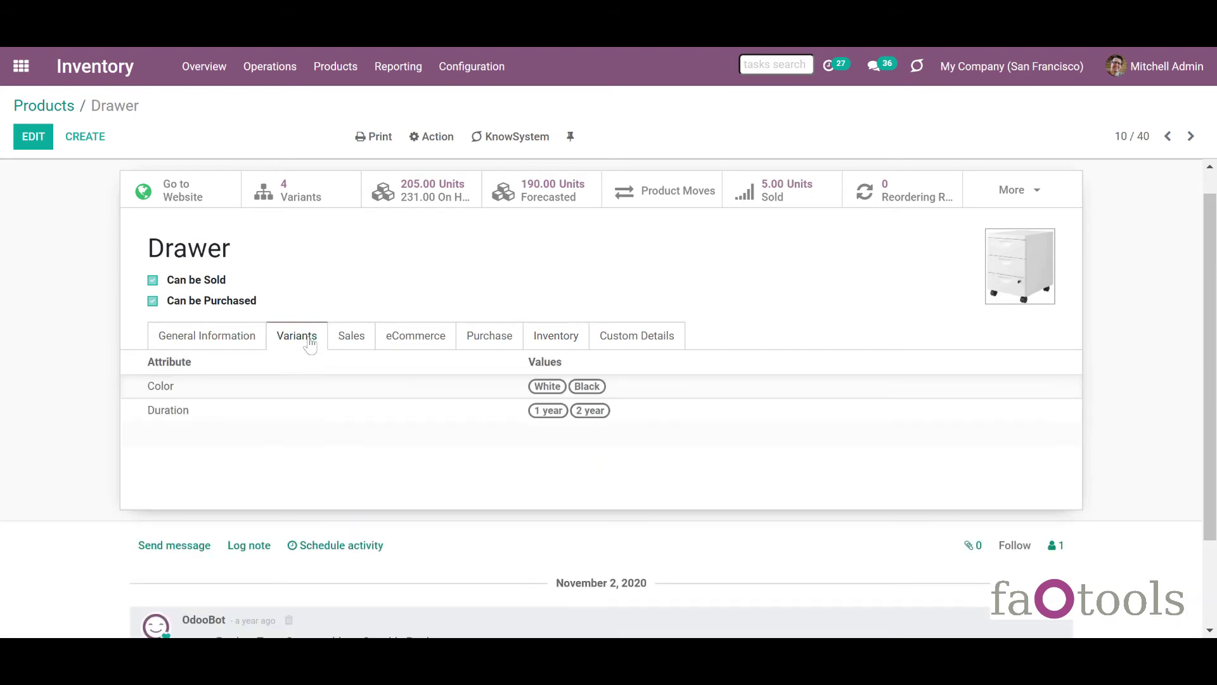
pyautogui.click(546, 342)
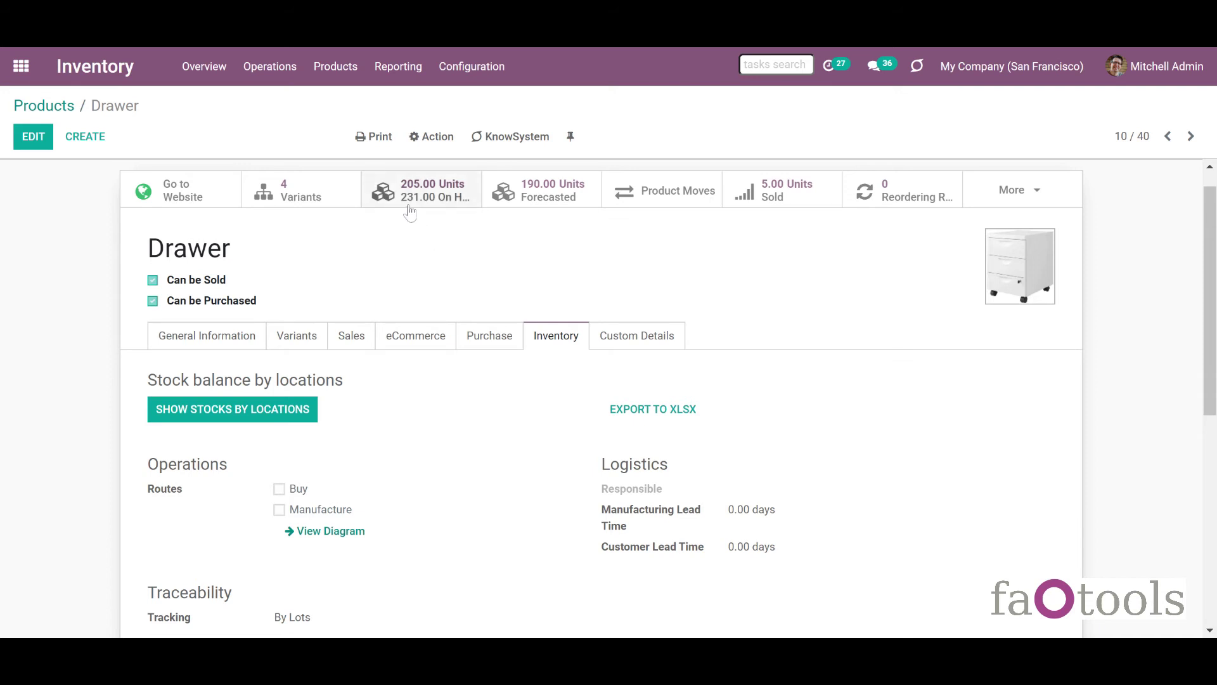
pyautogui.click(262, 424)
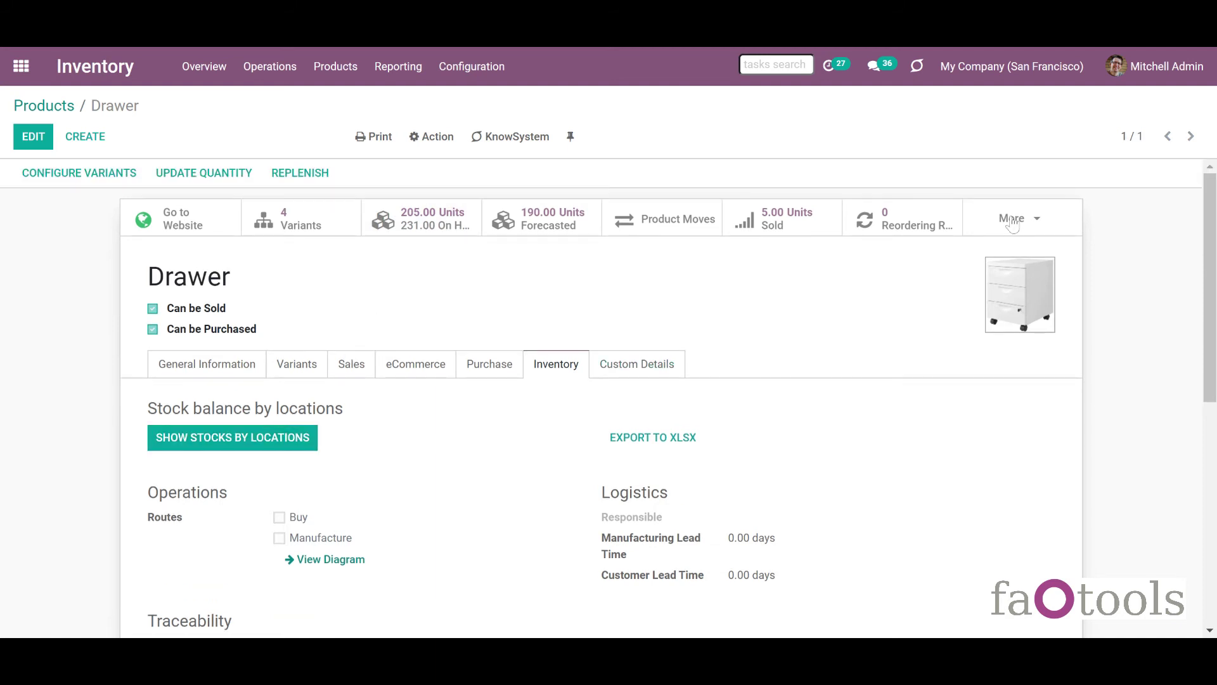
# Open the signed-in user's own profile and check the Default Warehouse in the preferences.
pyautogui.click(1162, 73)
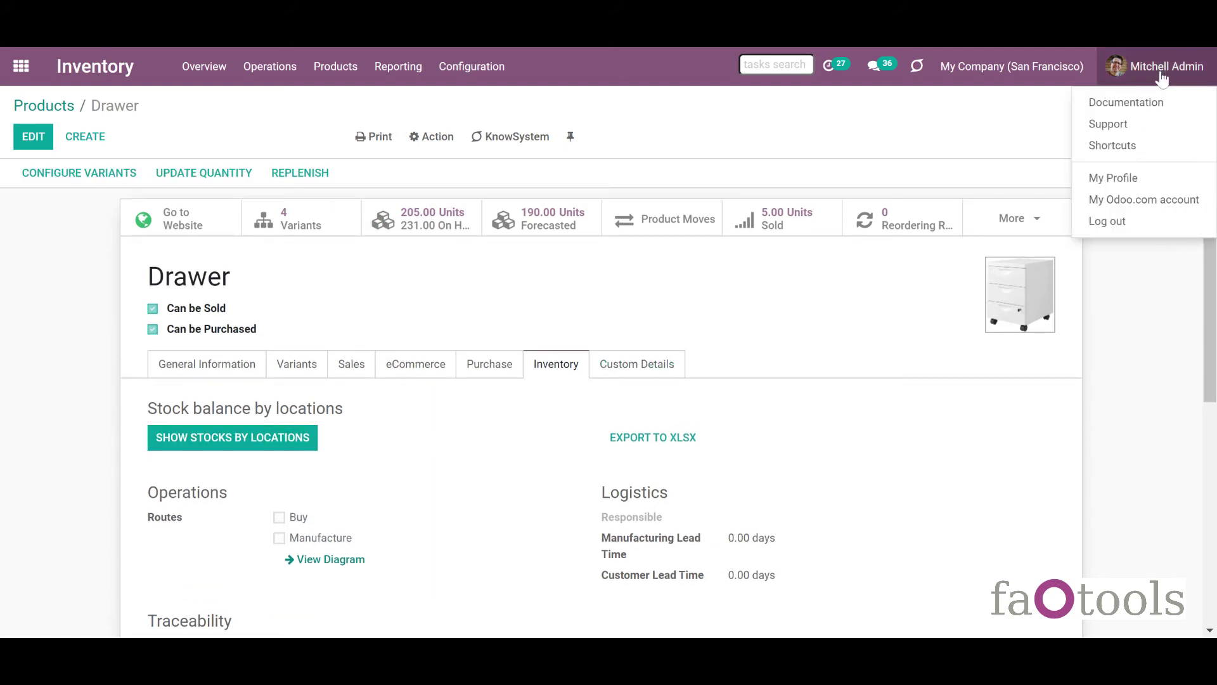
pyautogui.click(1123, 179)
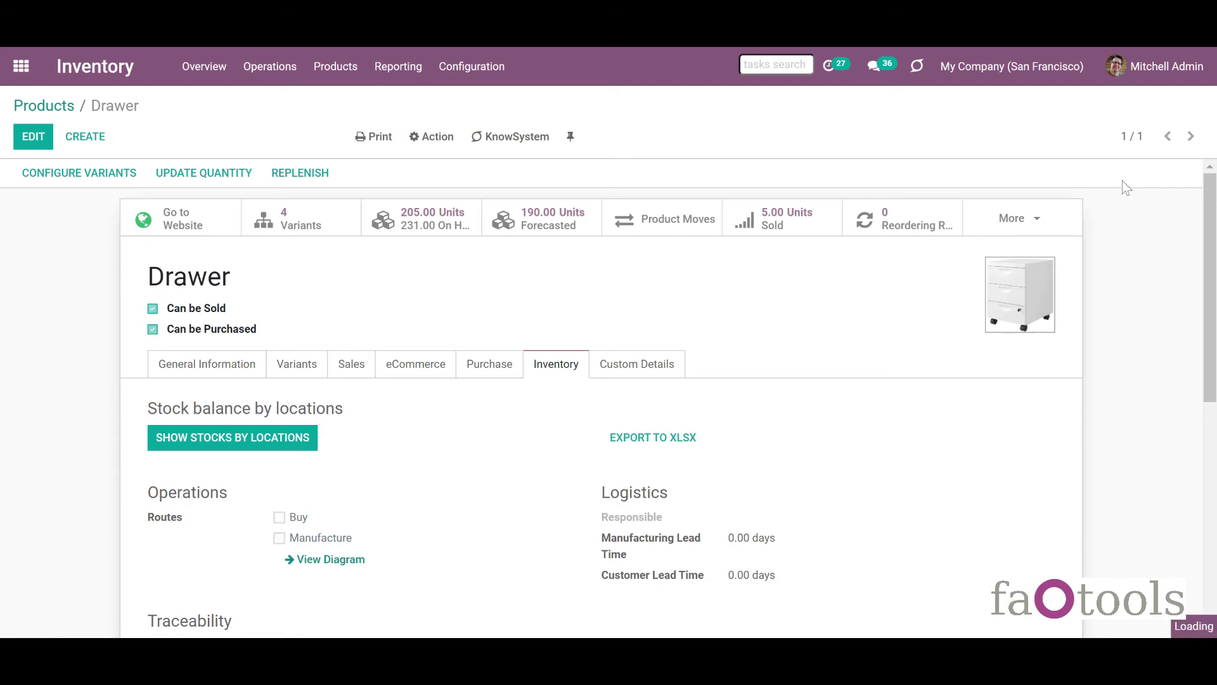
pyautogui.scroll(-5, 1196, 239)
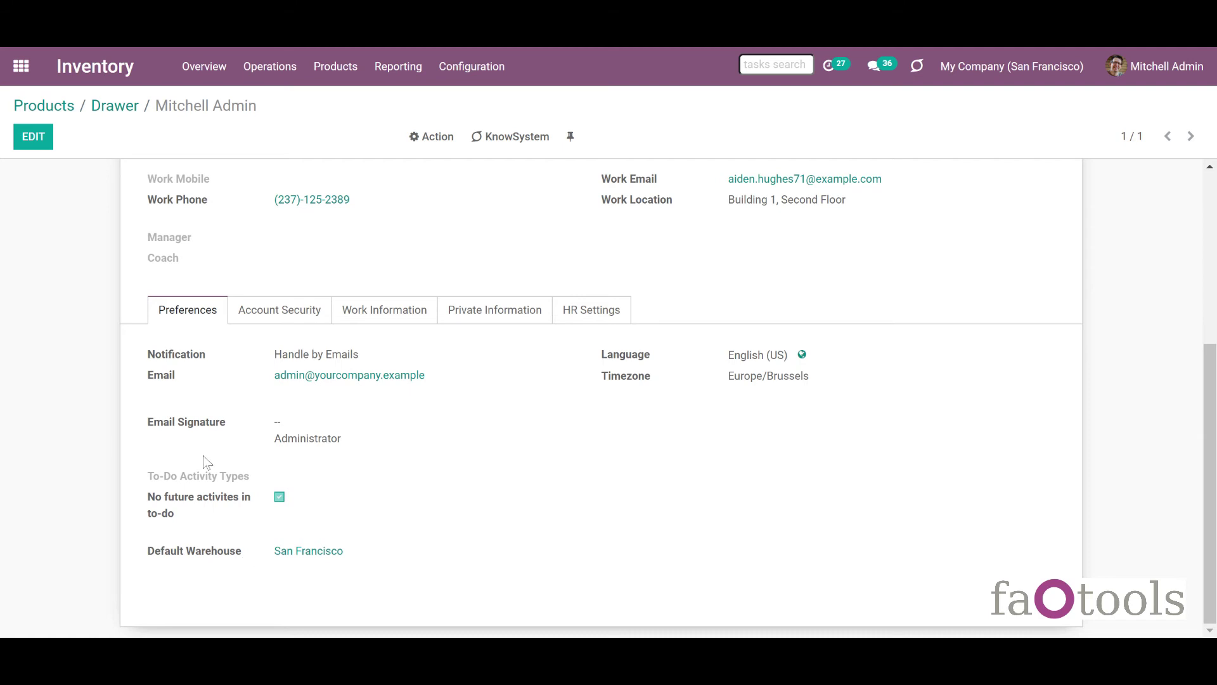
# Compare the on-hand and total quantities of the products in list view and switch back to kanban view.
pyautogui.click(124, 111)
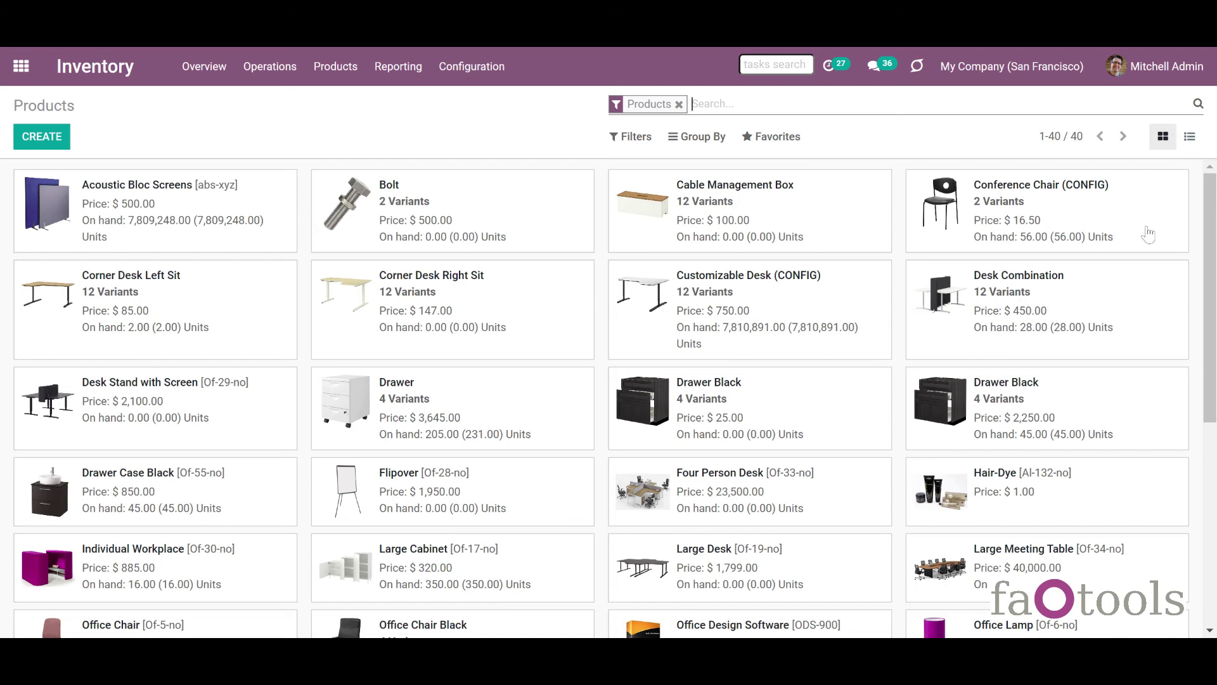
pyautogui.click(1190, 141)
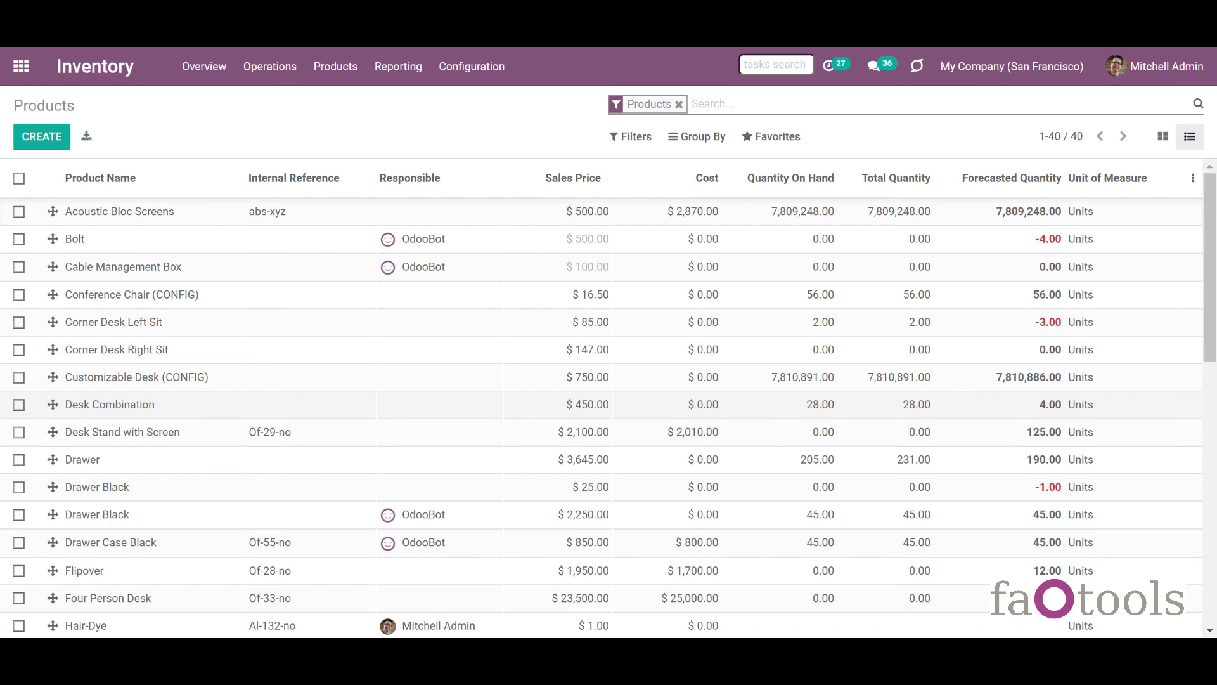
pyautogui.click(1163, 137)
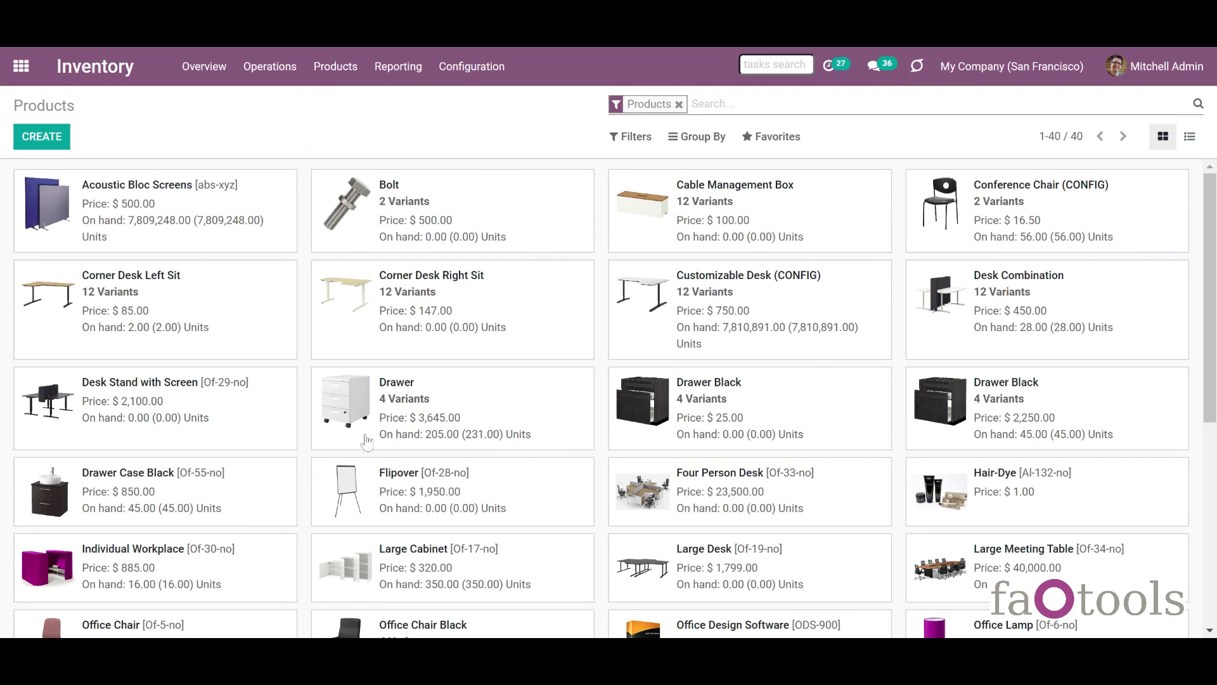
# Open the Drawer's White, 2 year variant to check its stocks balance by locations section, and list all product variants.
pyautogui.click(344, 406)
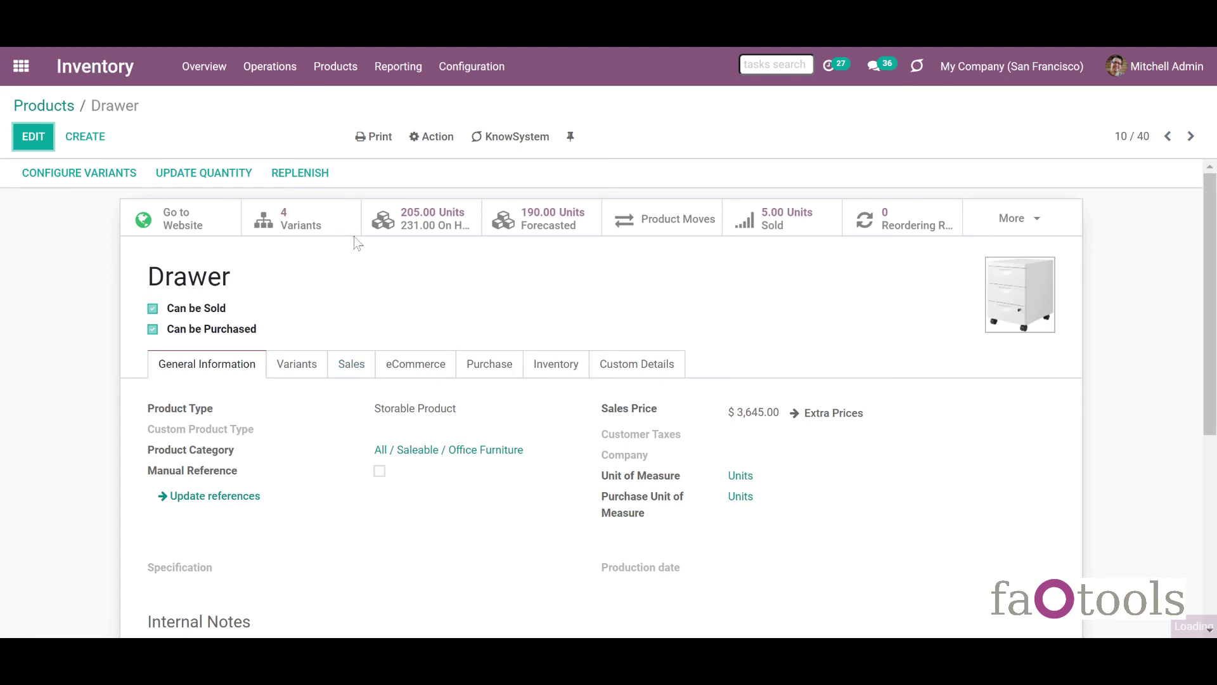
pyautogui.click(345, 236)
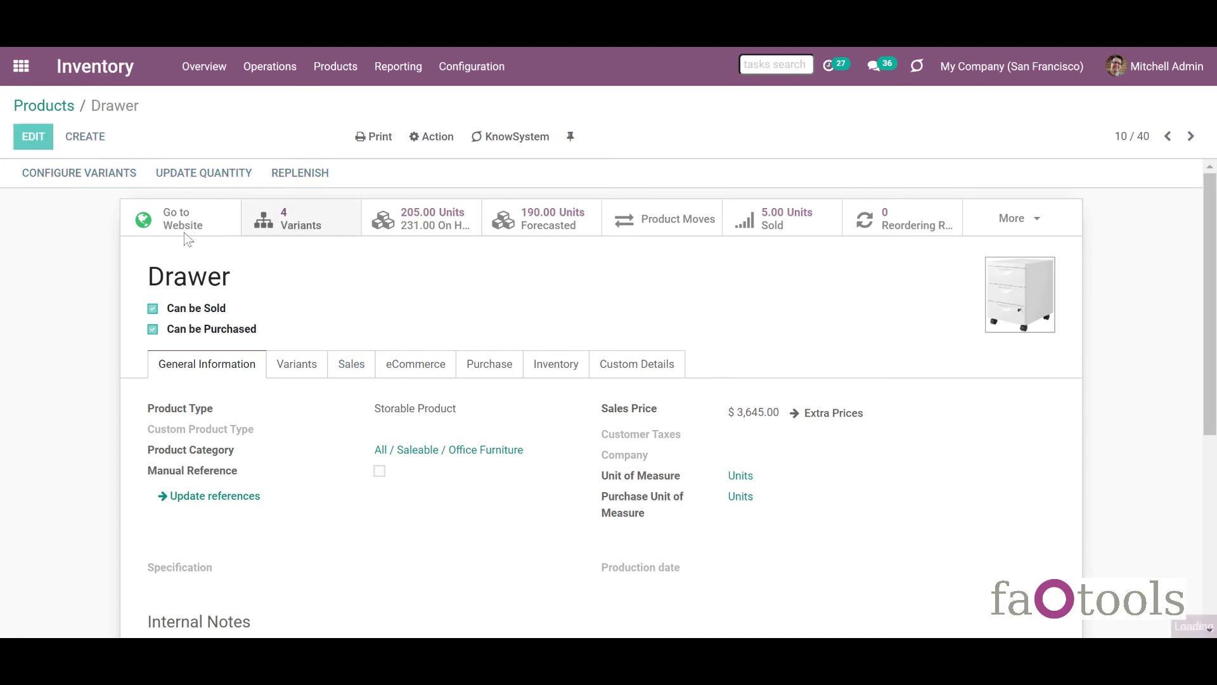
pyautogui.click(168, 211)
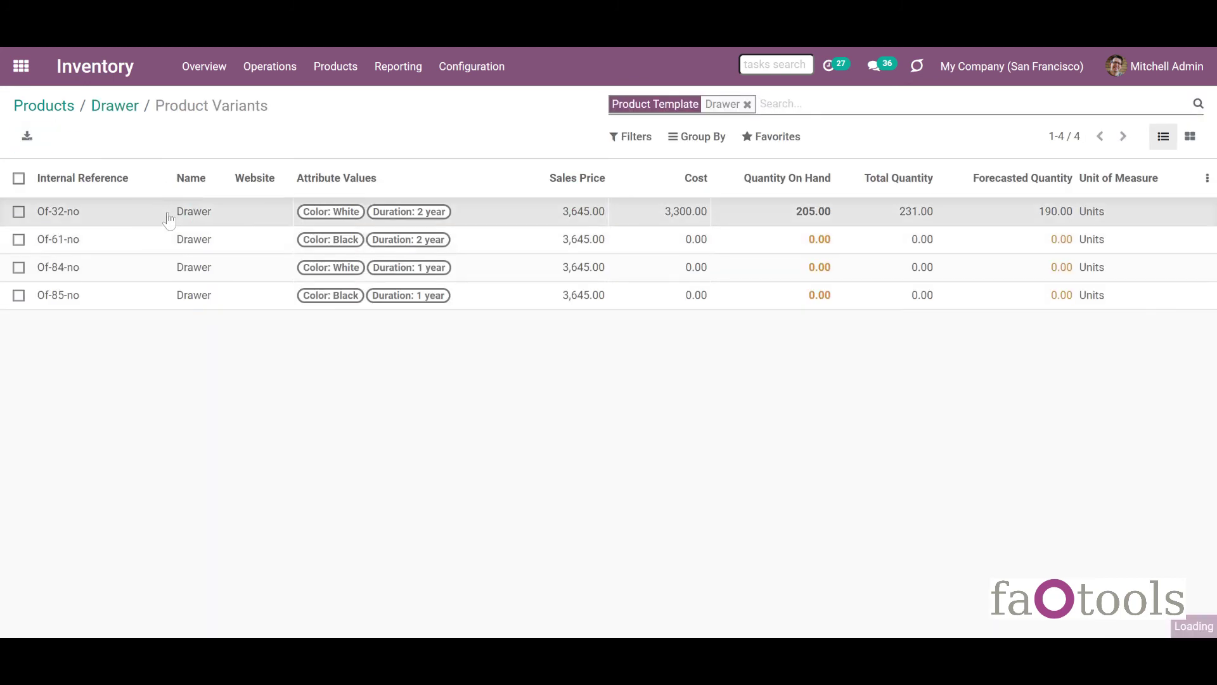
pyautogui.moveTo(1208, 483); pyautogui.dragTo(1214, 568)
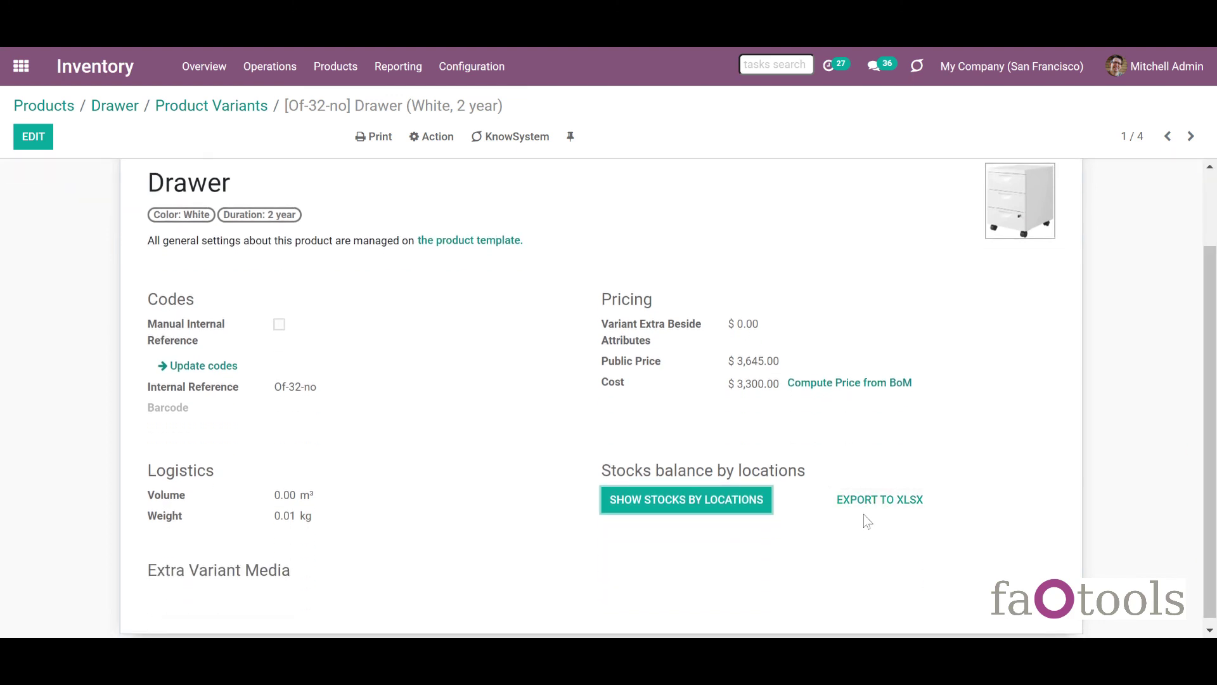
pyautogui.click(344, 79)
pyautogui.click(353, 125)
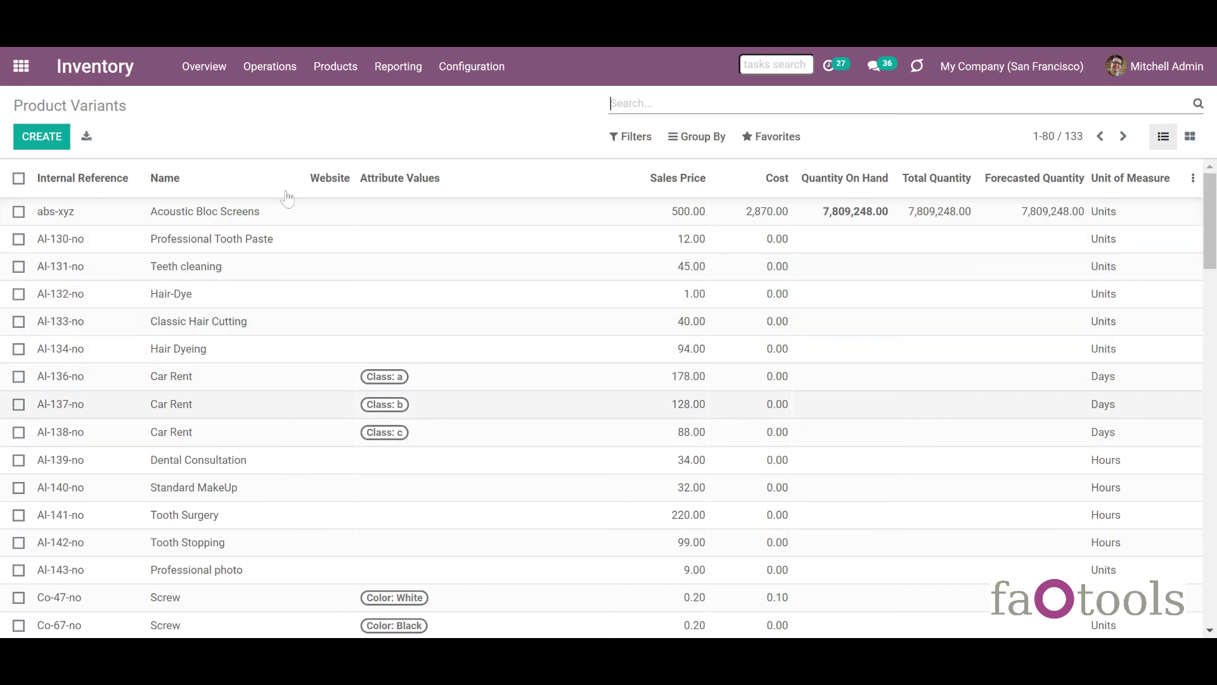
# Switch to the Sales app, open the first order in the quotations list, and show its Office Design Software line's stocks by locations with WH expanded.
pyautogui.click(11, 77)
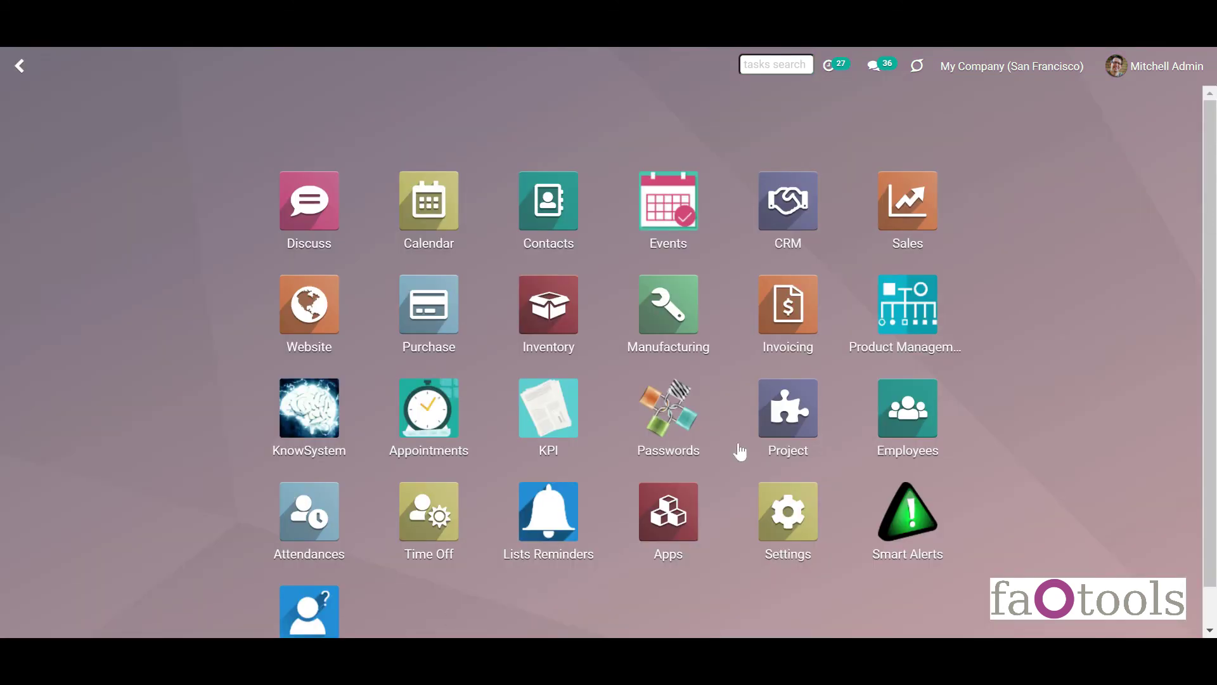
pyautogui.click(890, 242)
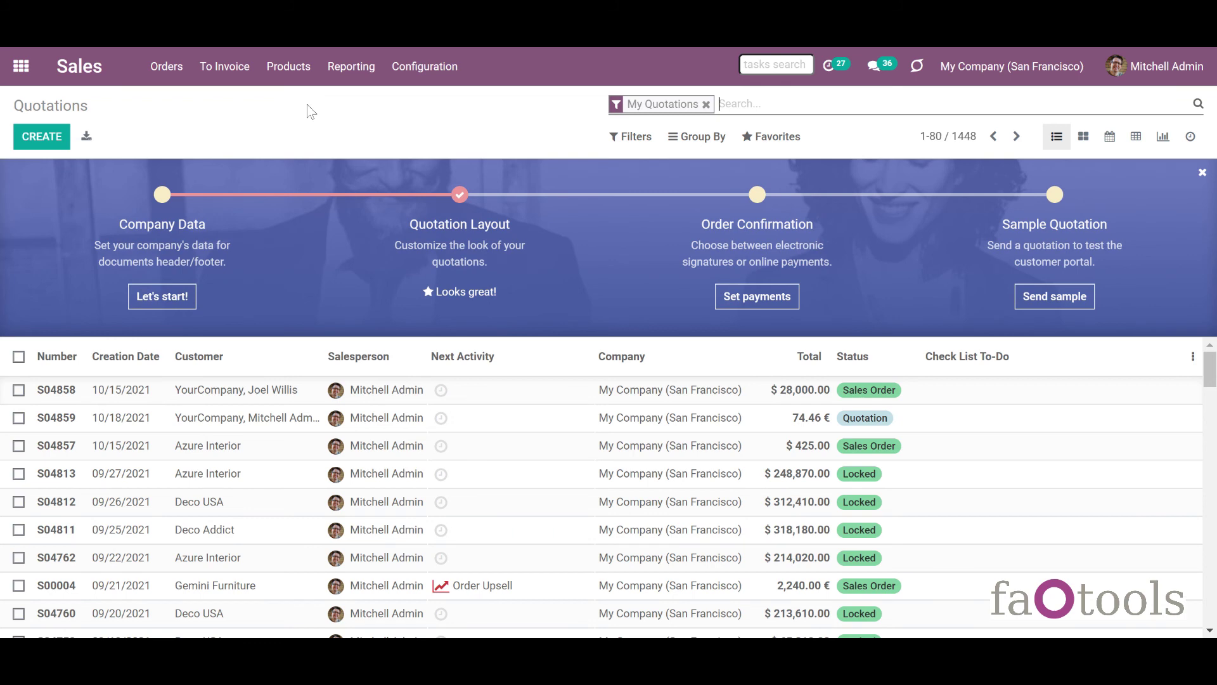
pyautogui.click(108, 391)
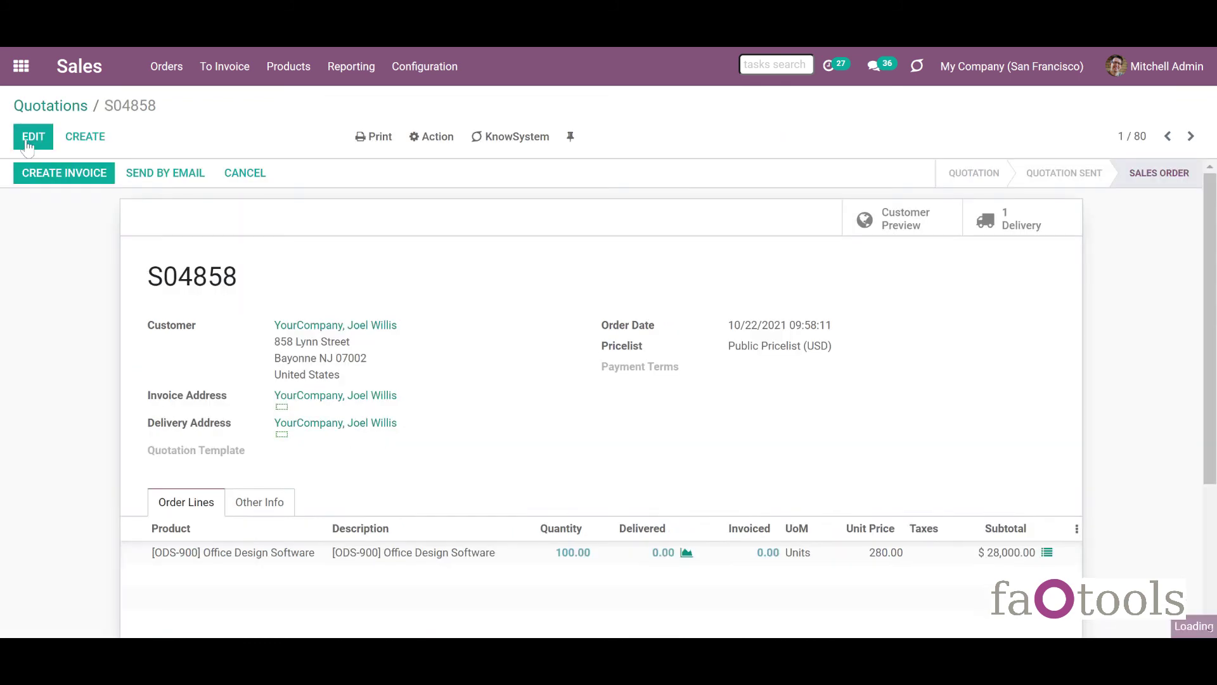
pyautogui.moveTo(1212, 260); pyautogui.dragTo(1212, 335)
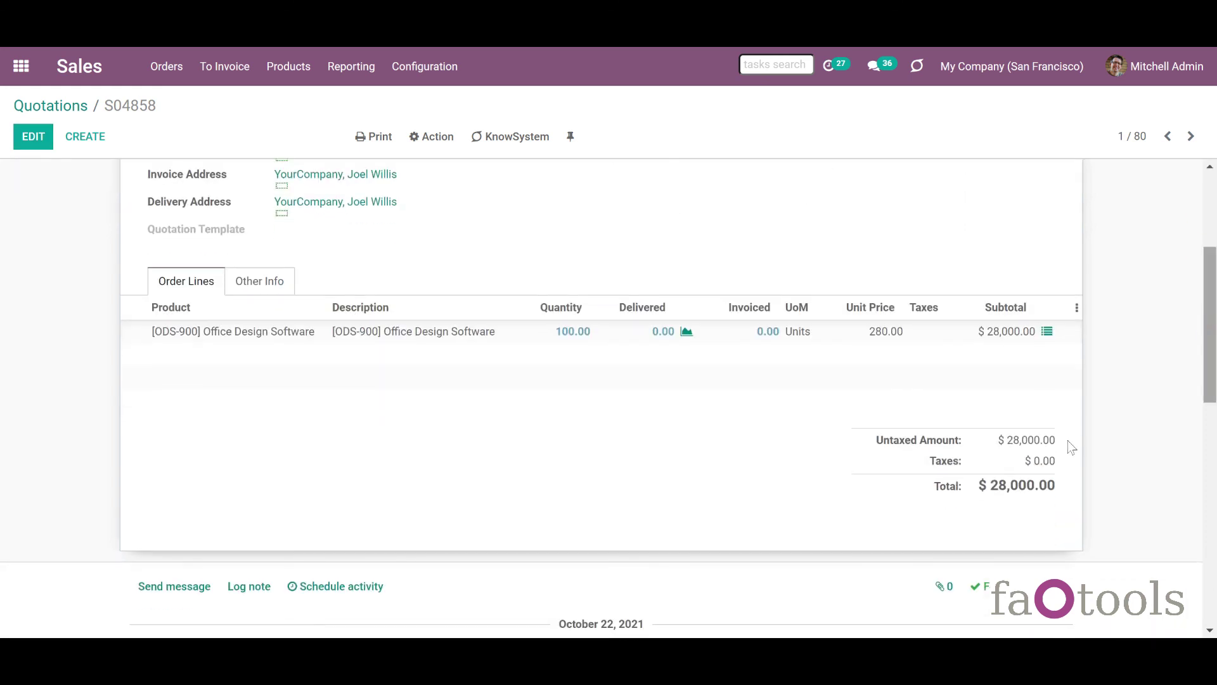
pyautogui.click(1048, 336)
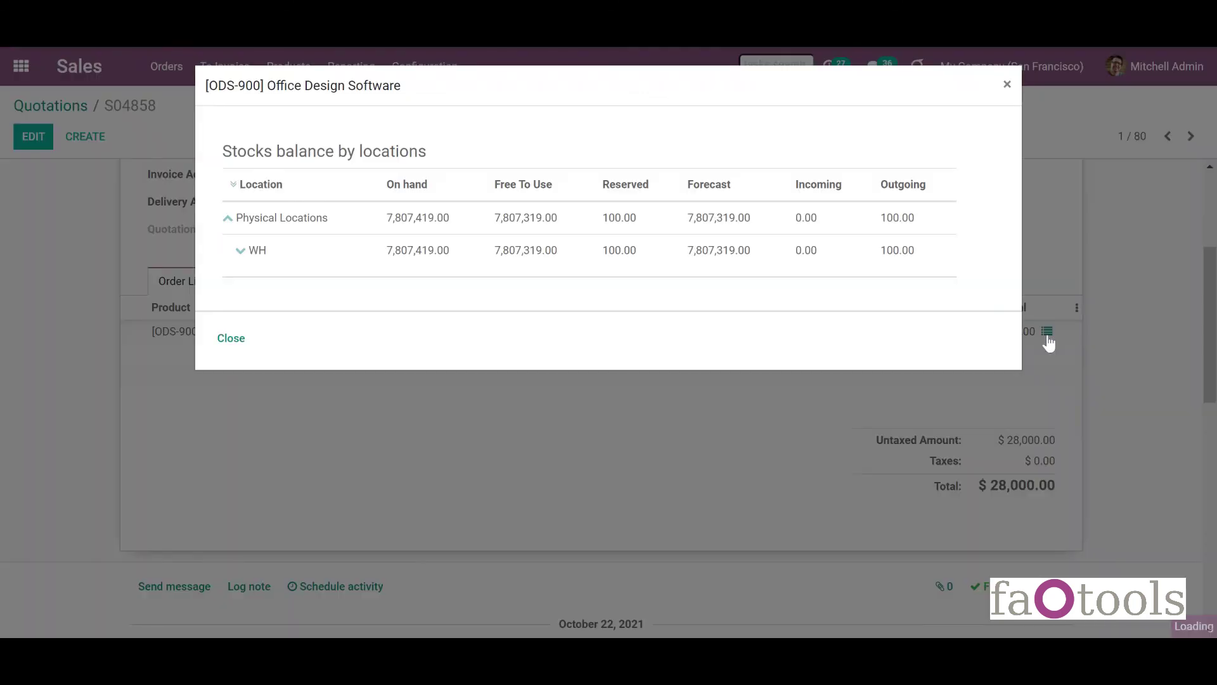
pyautogui.click(242, 251)
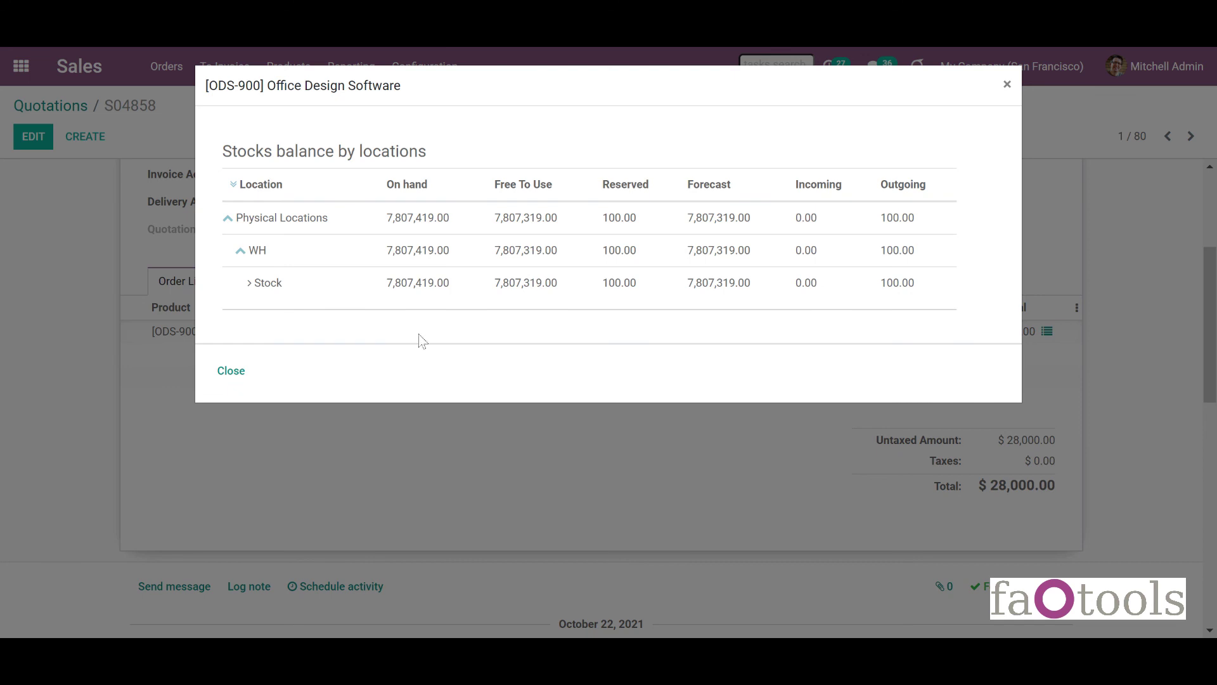